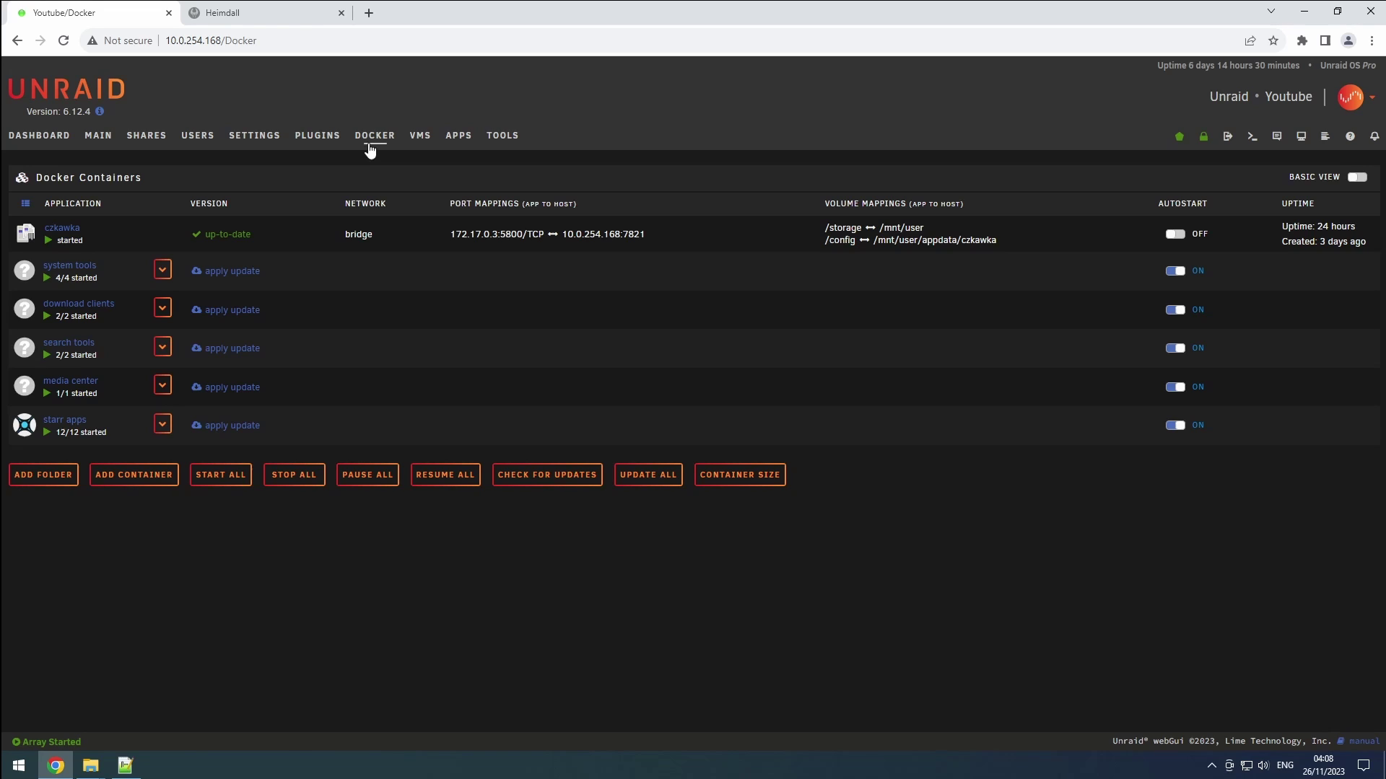
Step: Open the czkawka container's WebUI from Unraid through the Heimdall dashboard tile
left_click(39, 240)
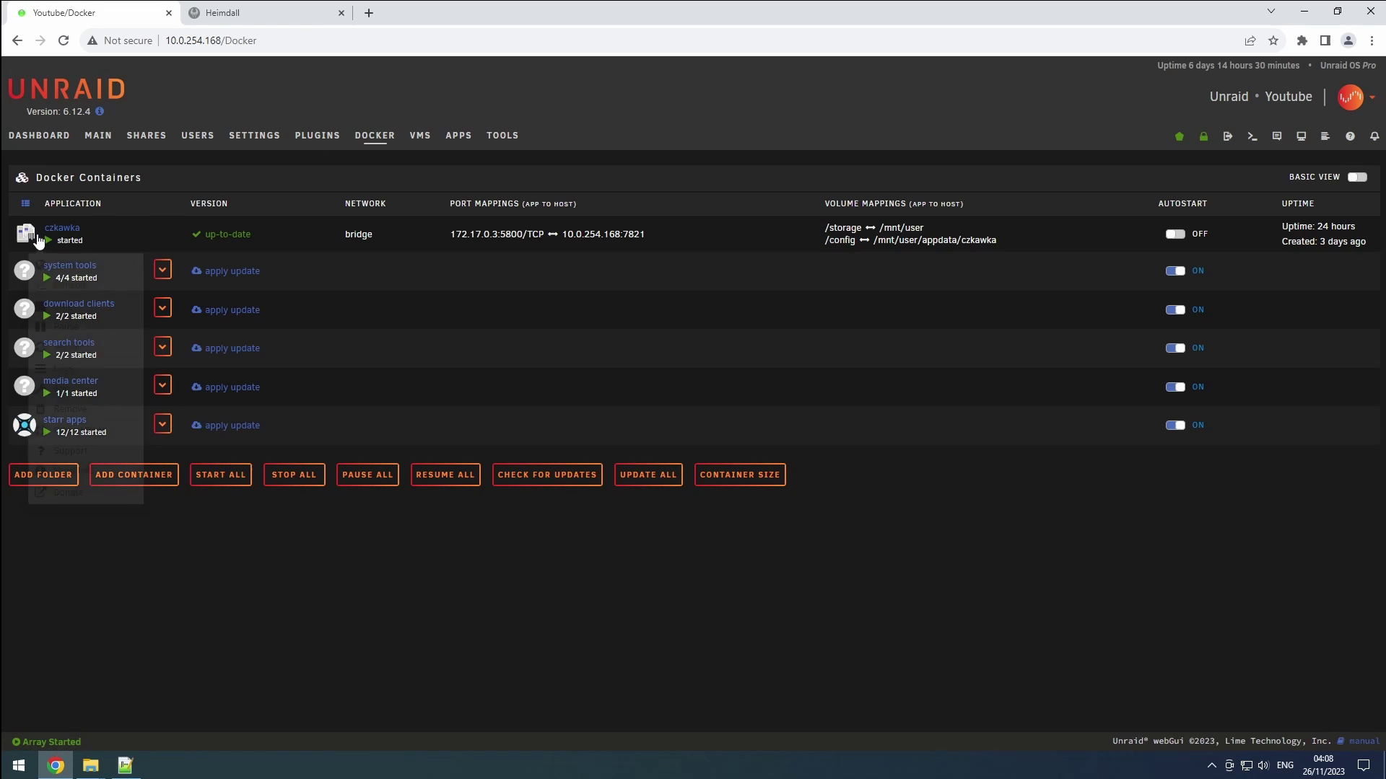
left_click(261, 16)
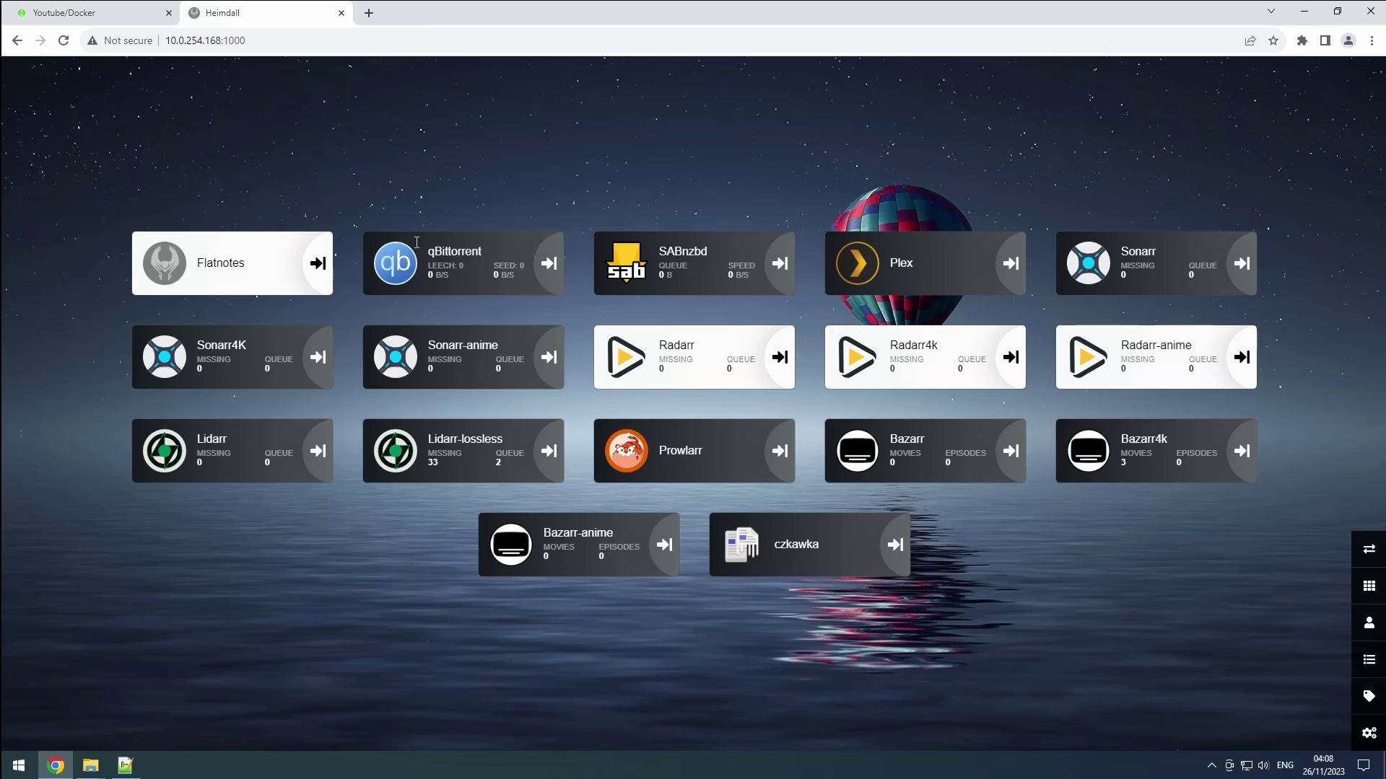
Step: Log in to the Czkawka web interface with the account password
left_click(808, 562)
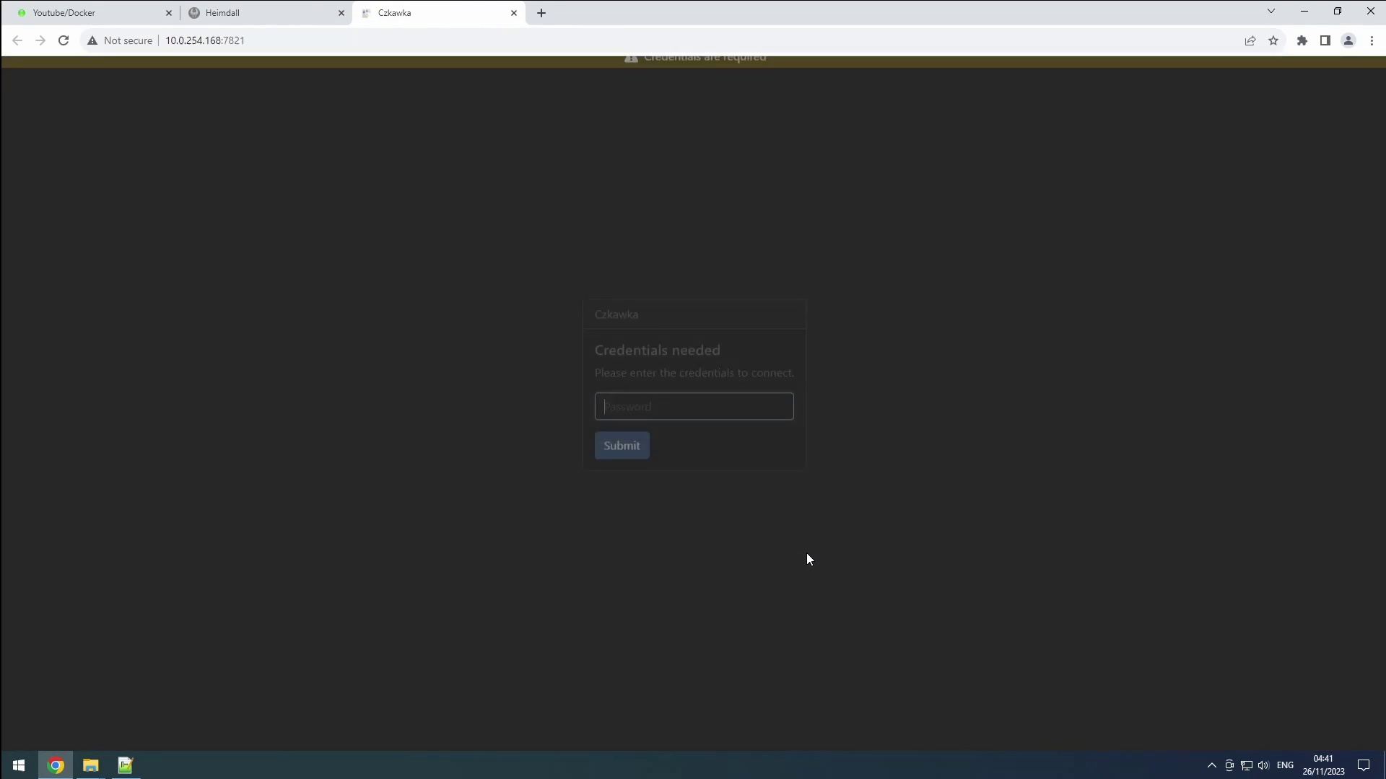
type("*******")
key("Return")
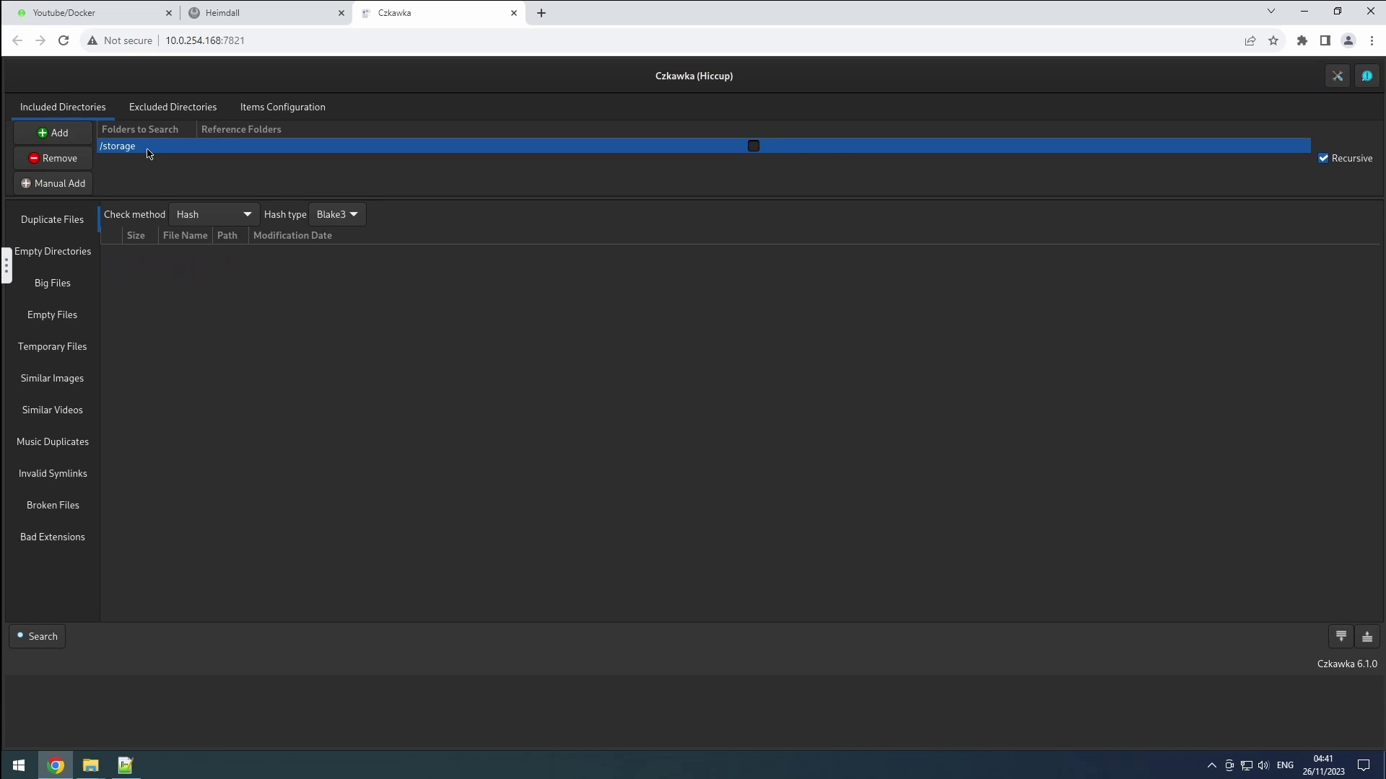
Step: Browse Home and storage in the add-folder chooser, then cancel without adding a folder
left_click(80, 140)
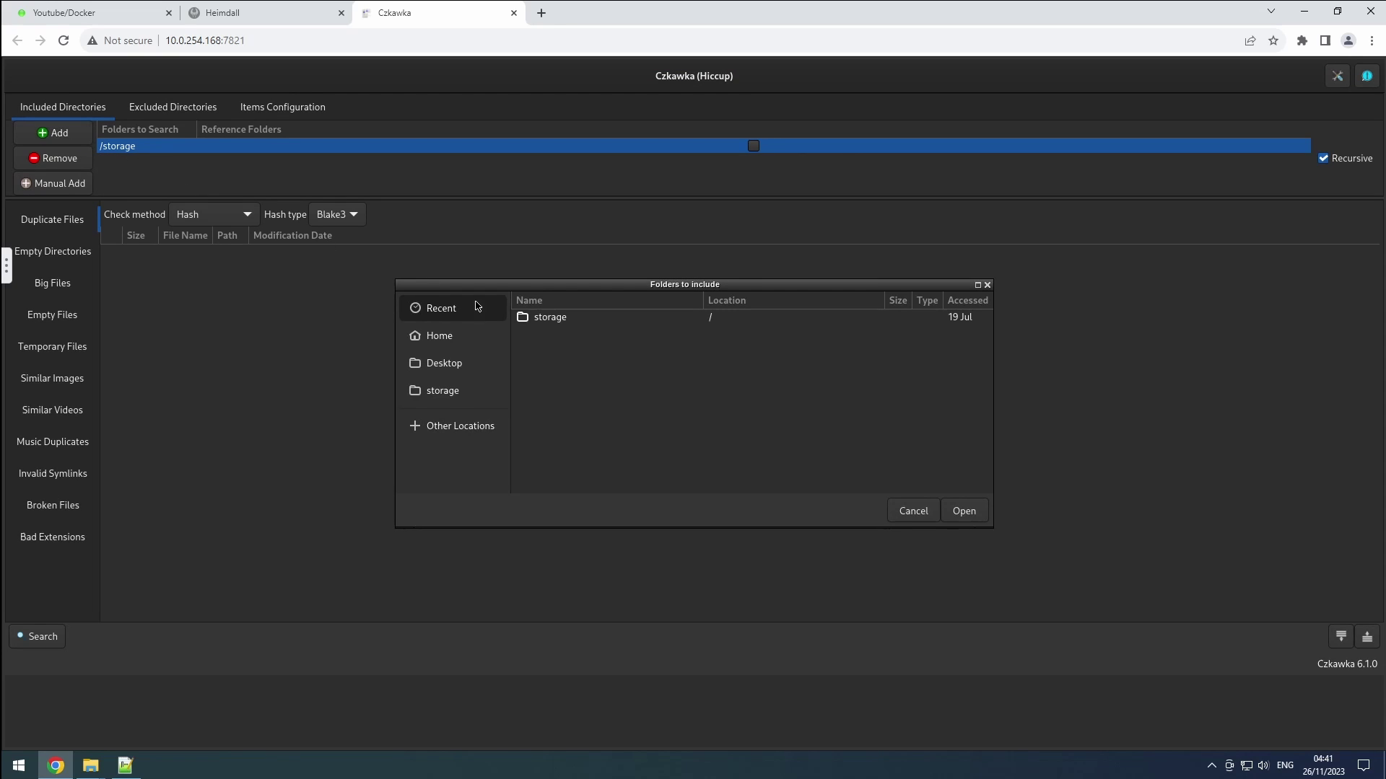
left_click(439, 336)
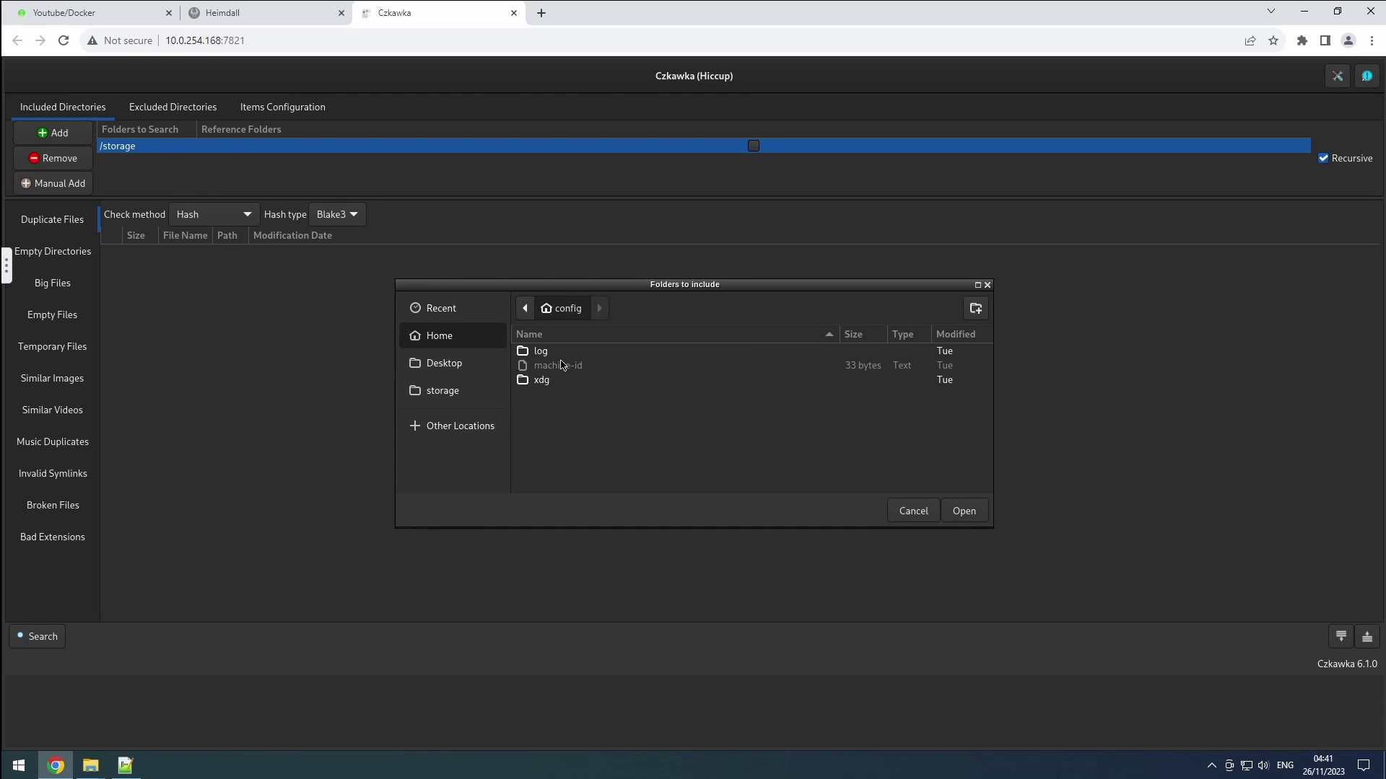
left_click(437, 393)
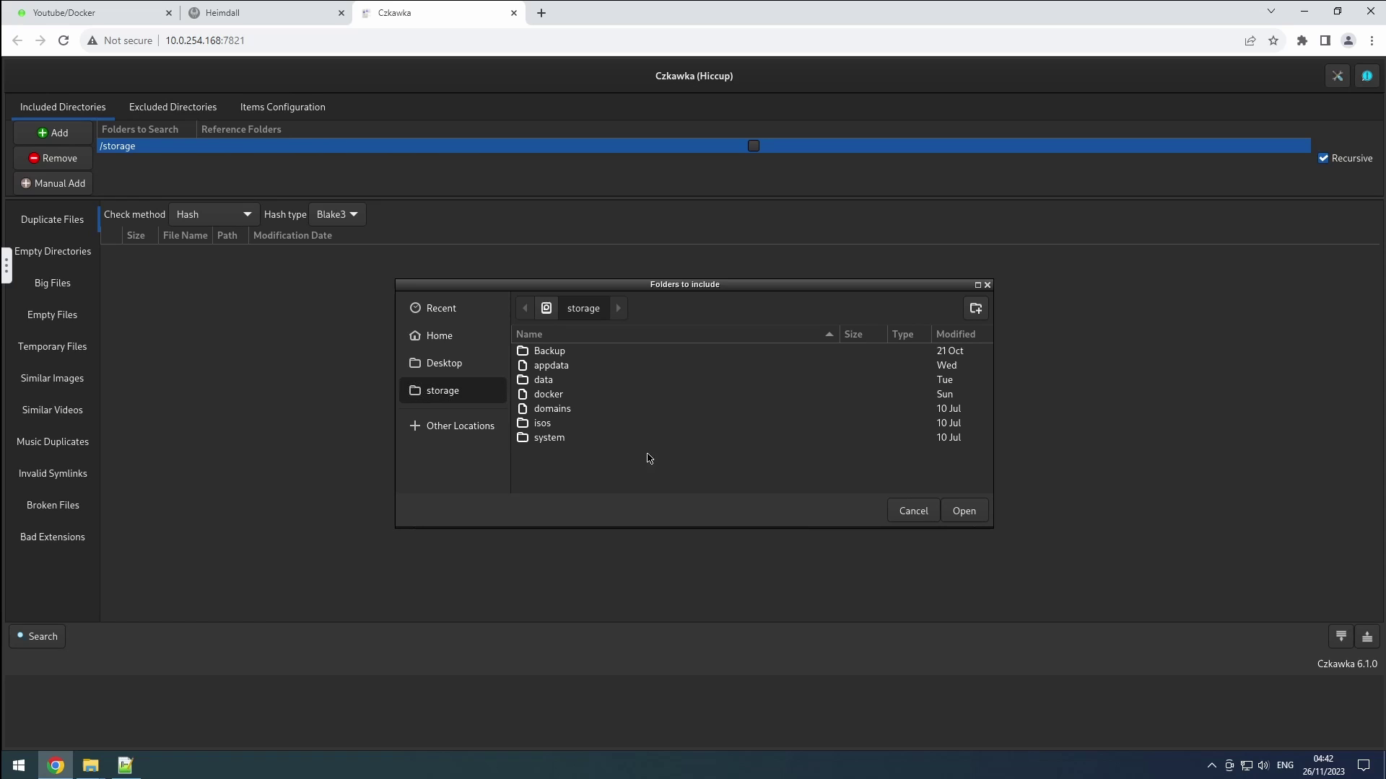
left_click(902, 511)
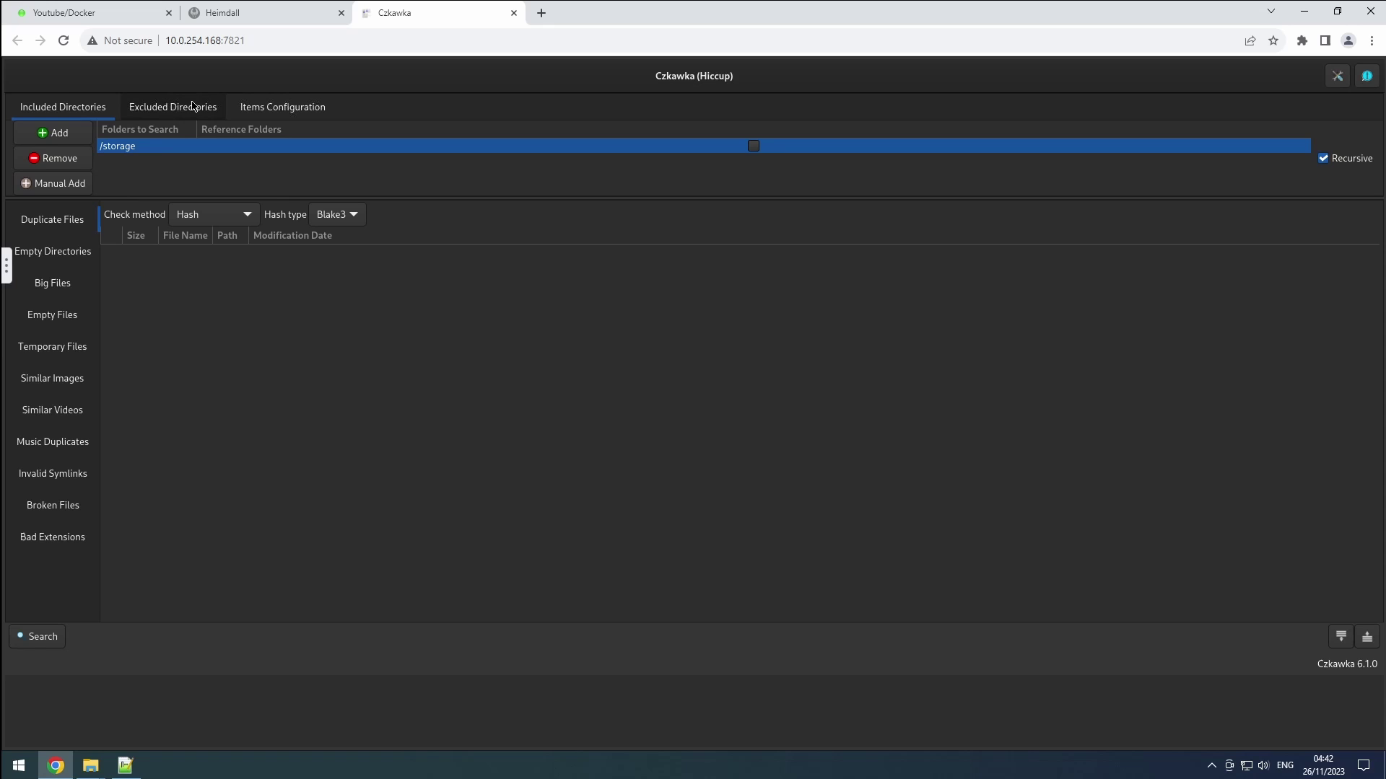
Step: Show the Excluded Directories list and select the /dev and /run entries
left_click(181, 109)
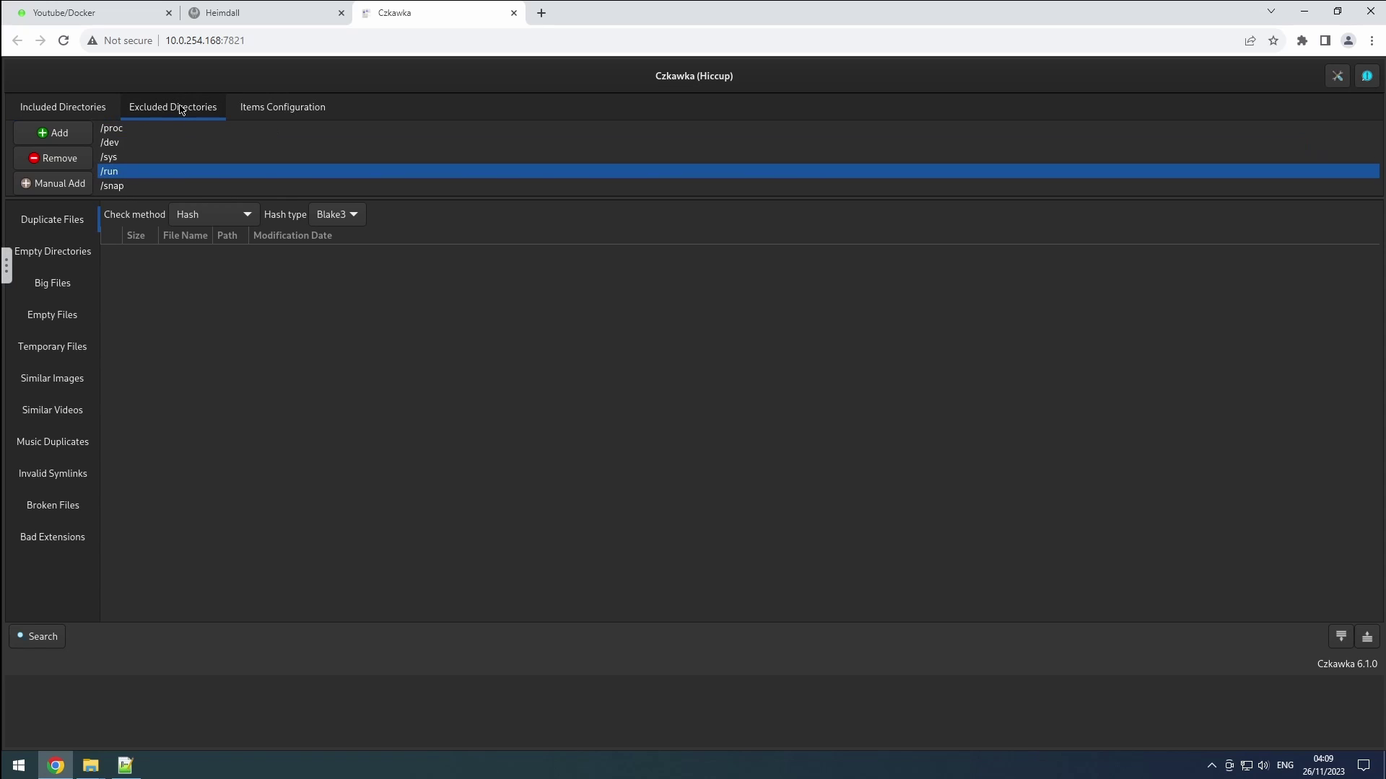
left_click(145, 141)
left_click(132, 171)
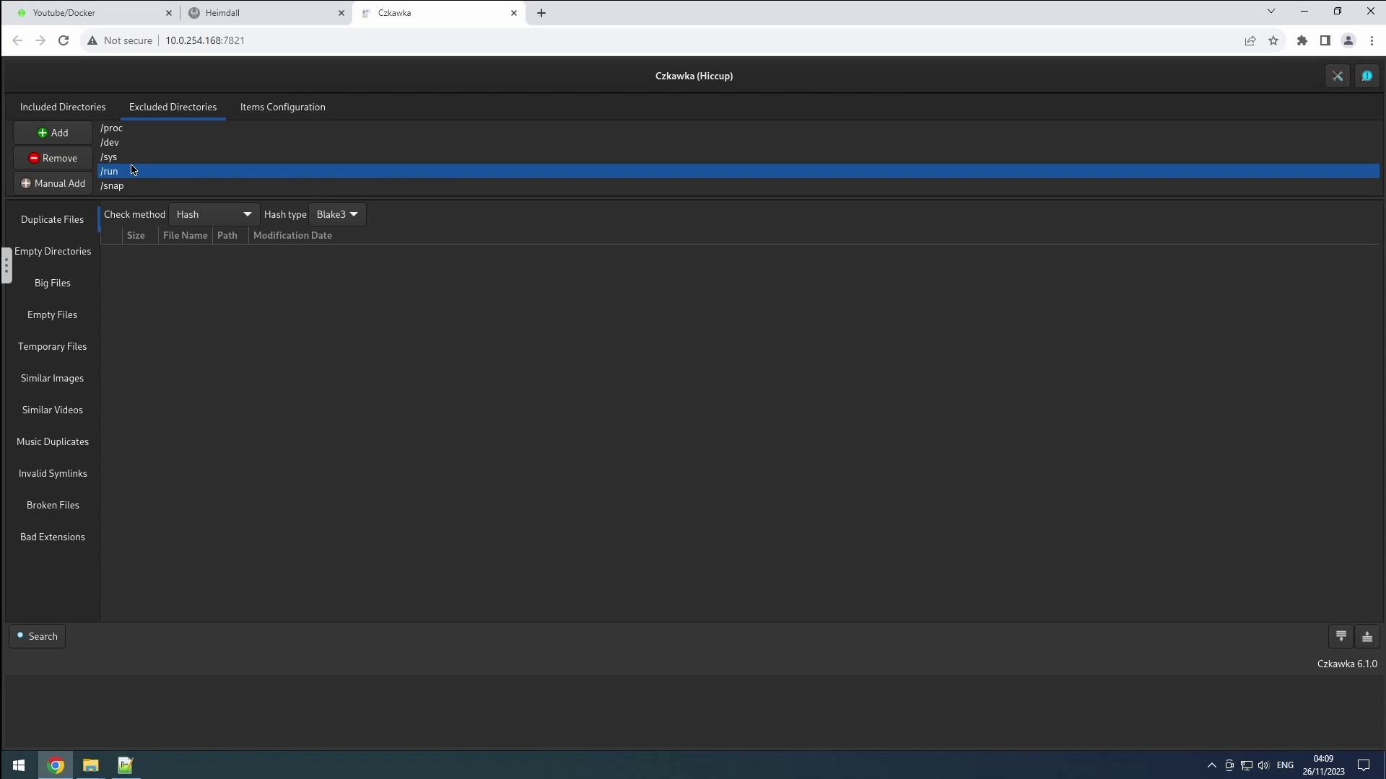
Step: Exclude Backup, appdata, docker, domains and system inside /storage from the search
left_click(58, 135)
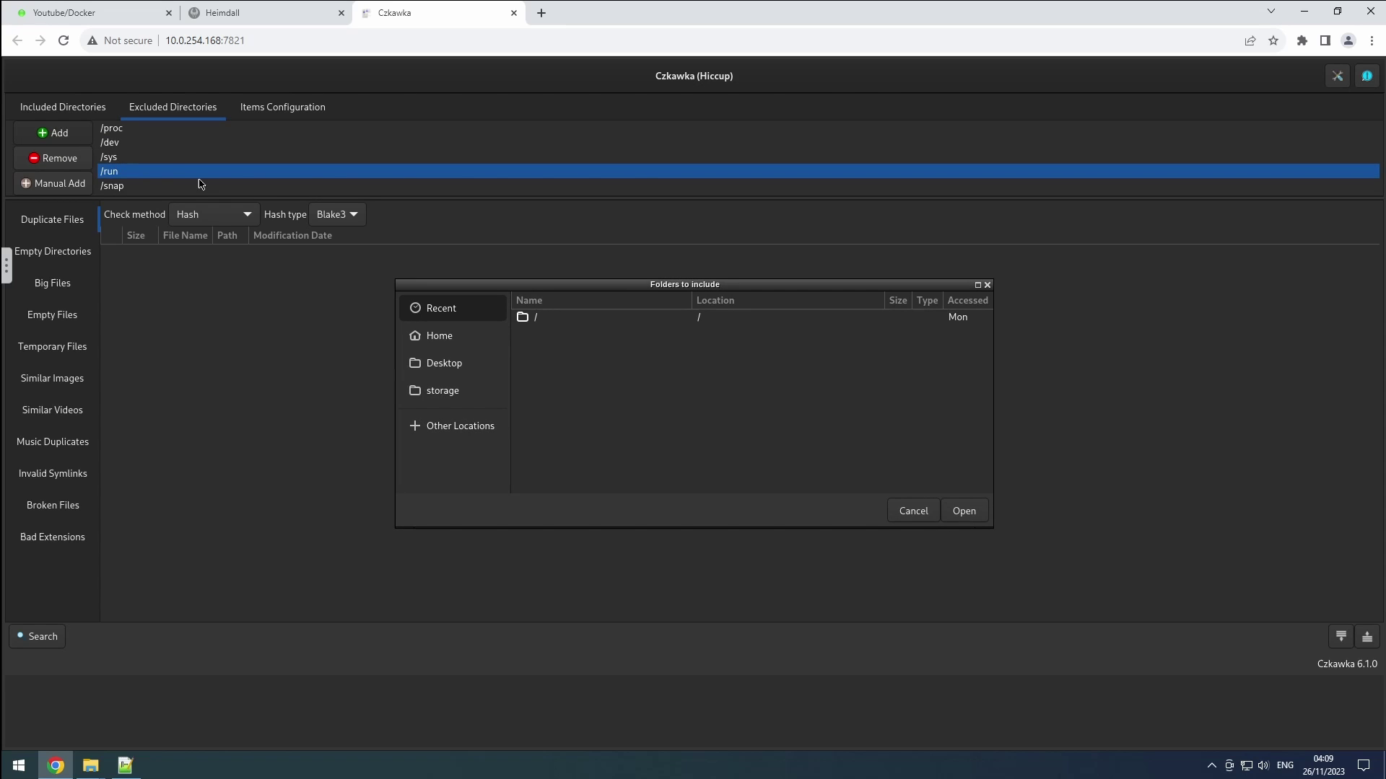
double_click(535, 318)
scroll(567, 444, "down", 2)
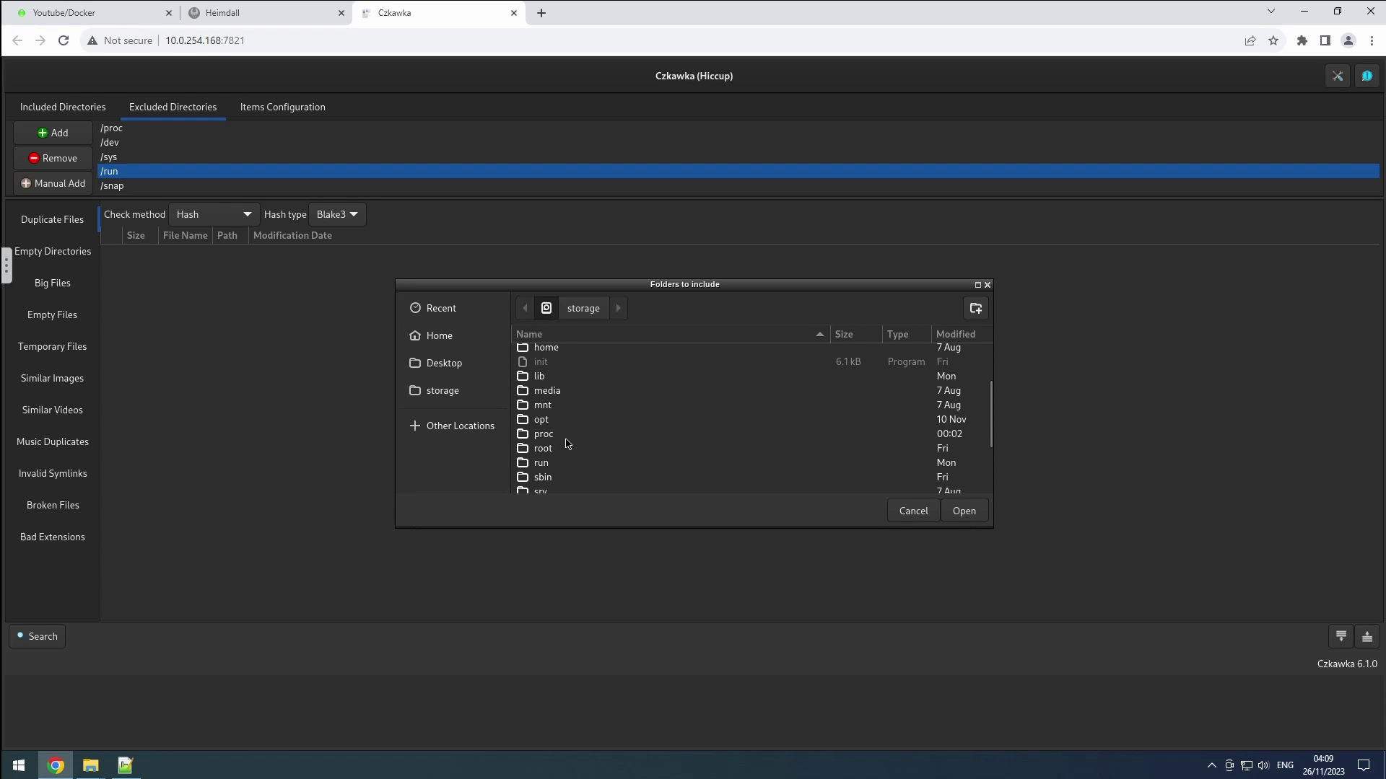
scroll(568, 444, "down", 2)
left_click(543, 473)
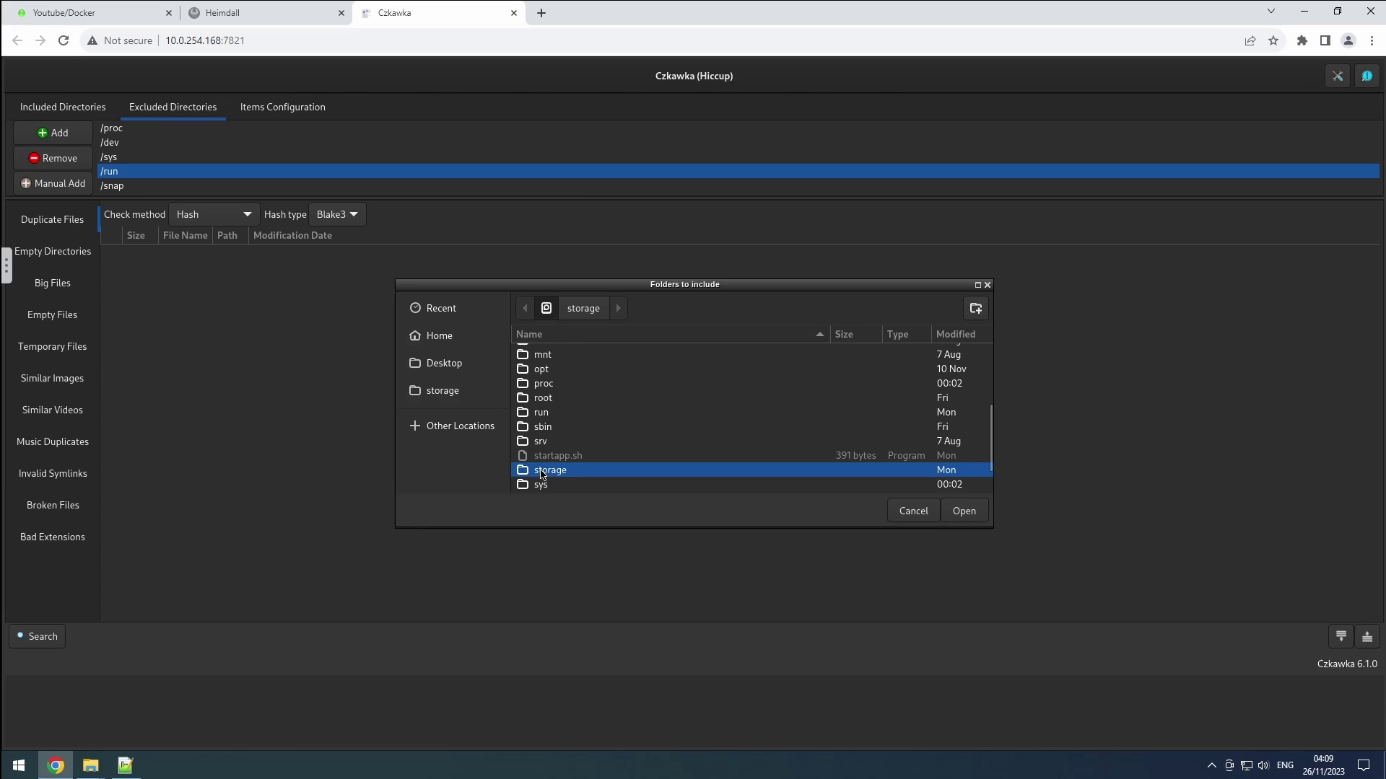
double_click(543, 473)
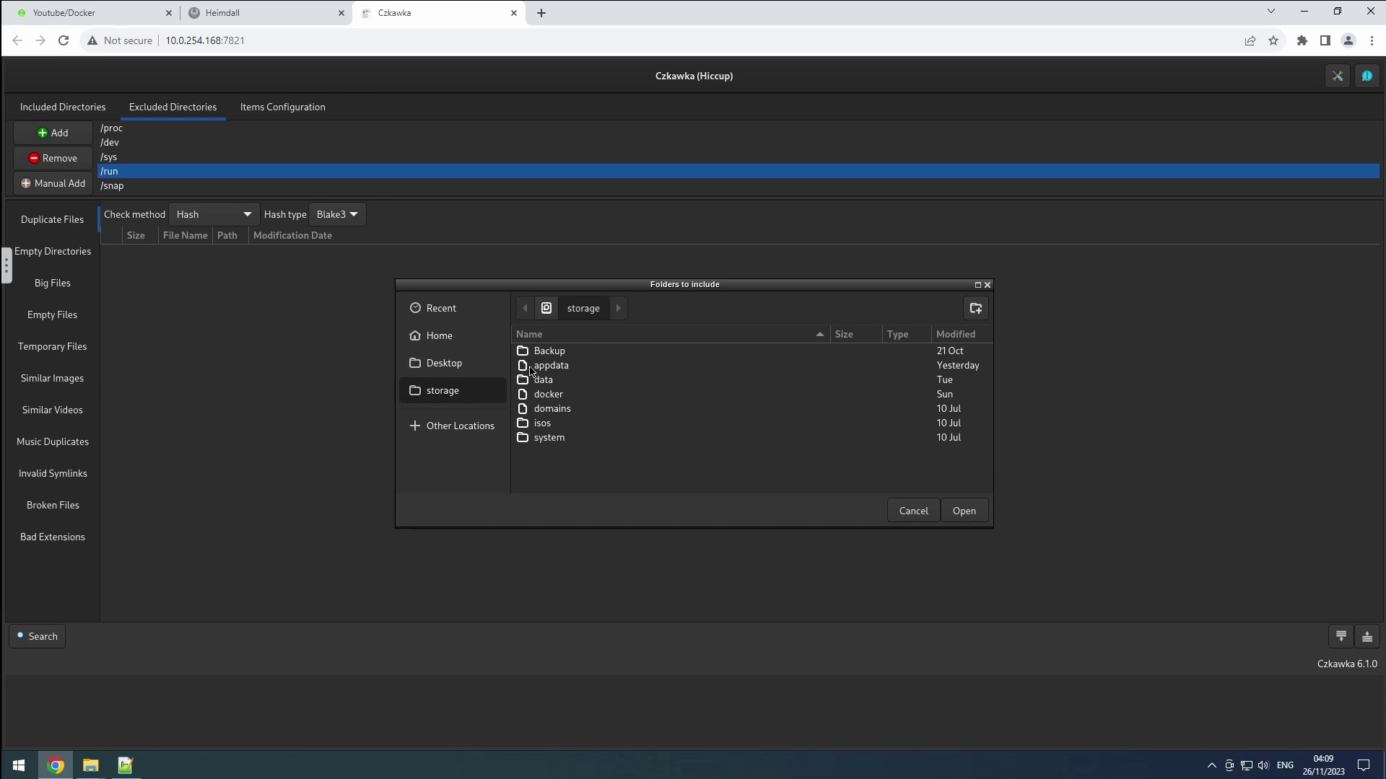
left_click(550, 367)
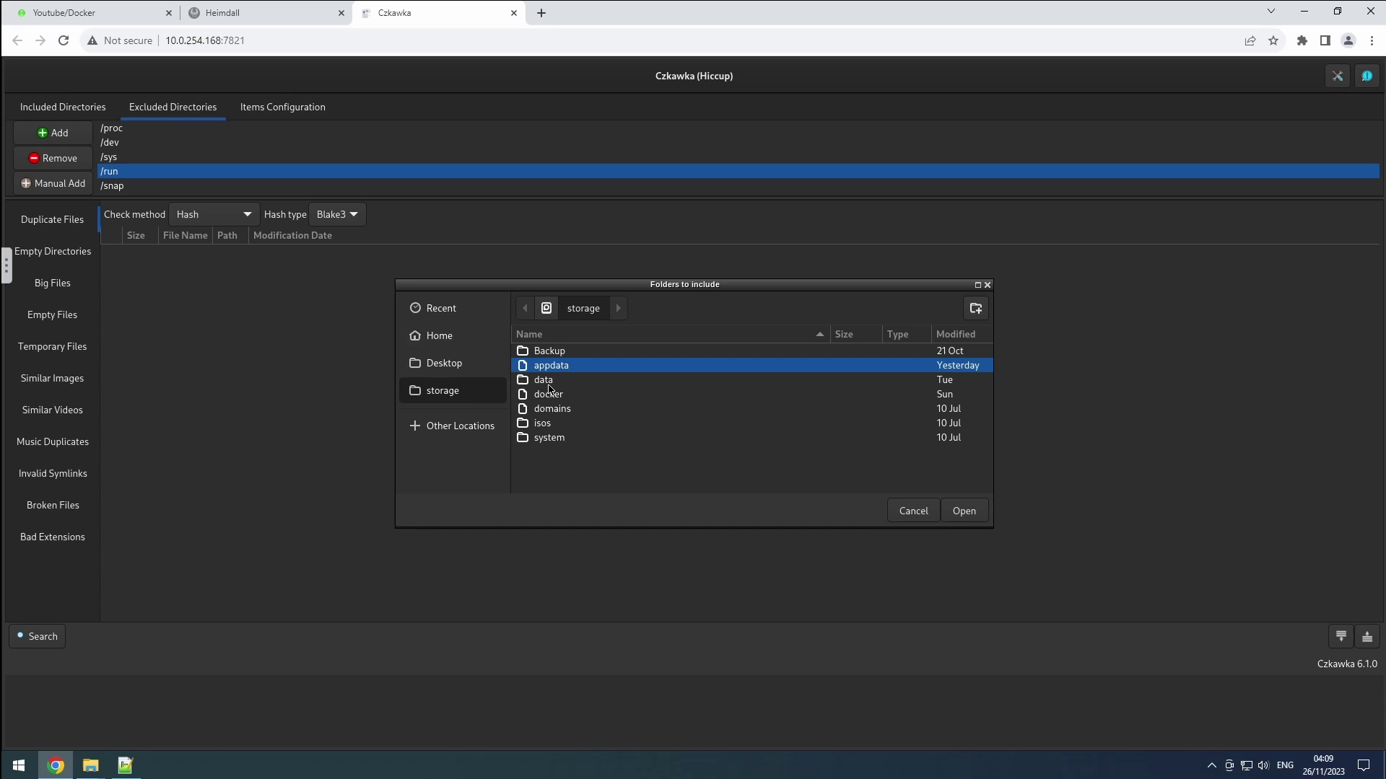
left_click(551, 395, "ctrl")
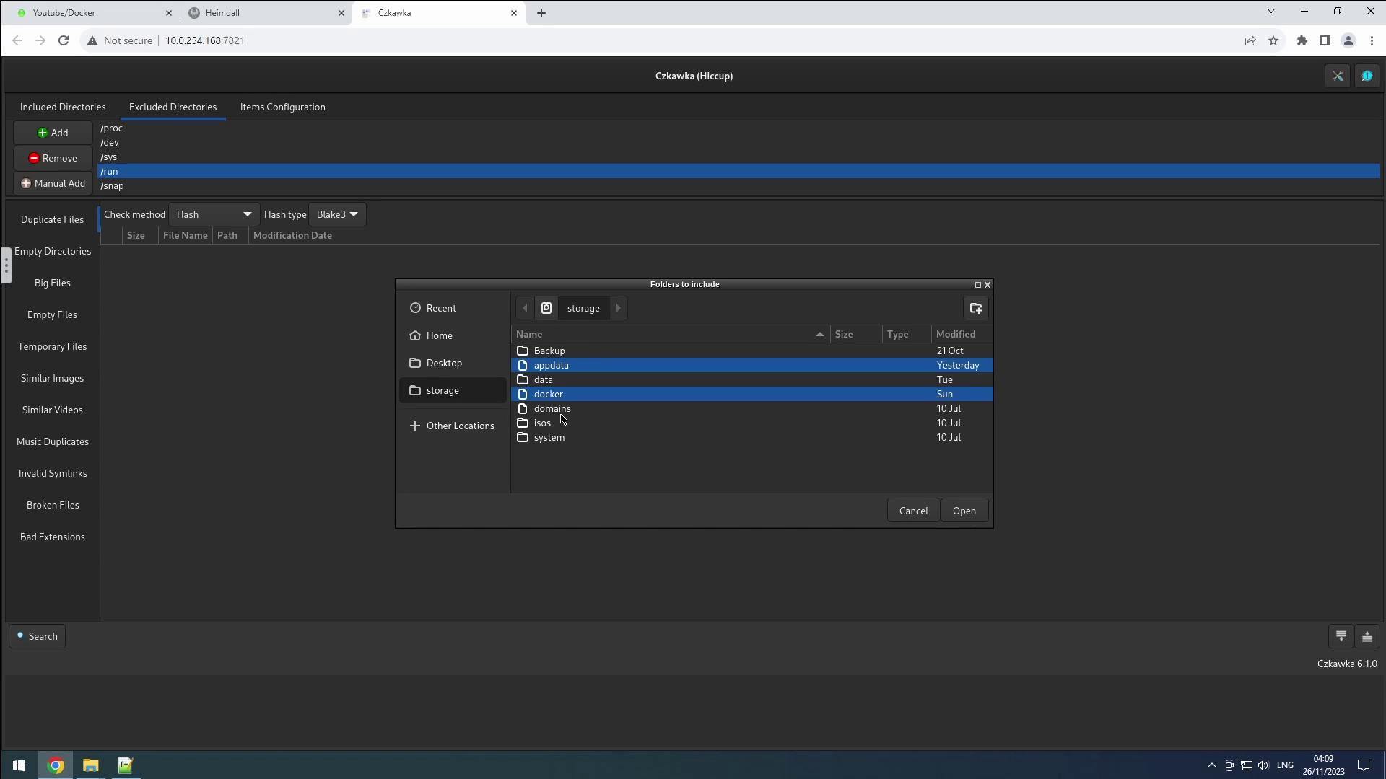
left_click(561, 415, "ctrl")
left_click(556, 438, "ctrl")
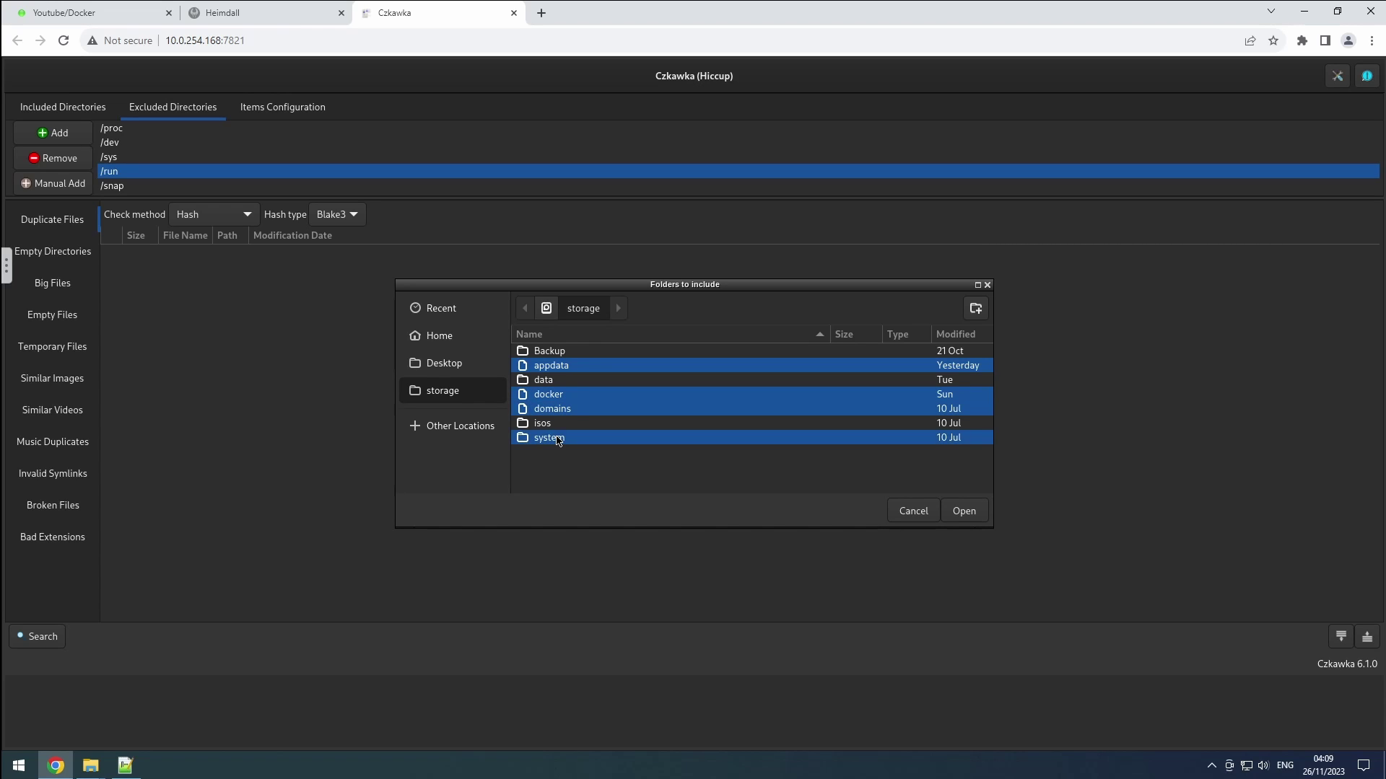
left_click(557, 356, "ctrl")
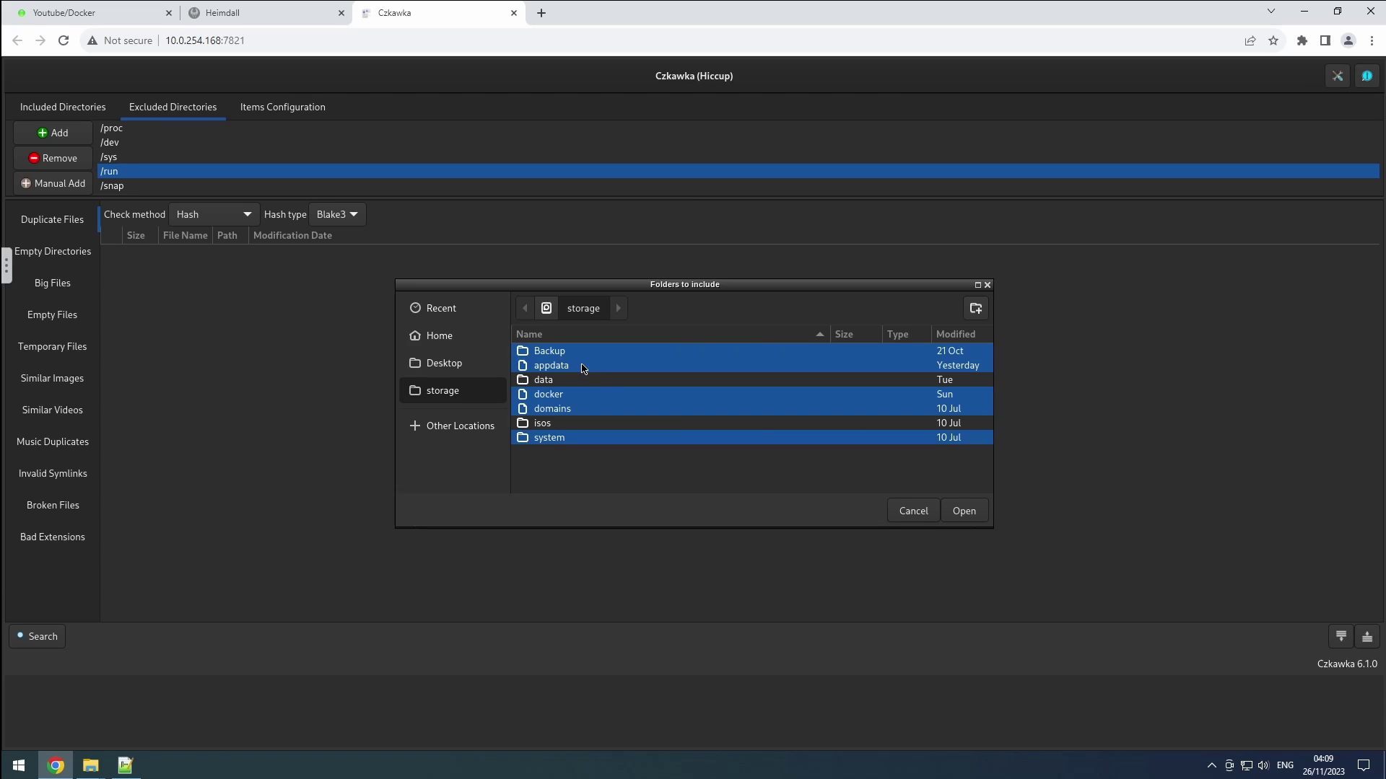
left_click(954, 507)
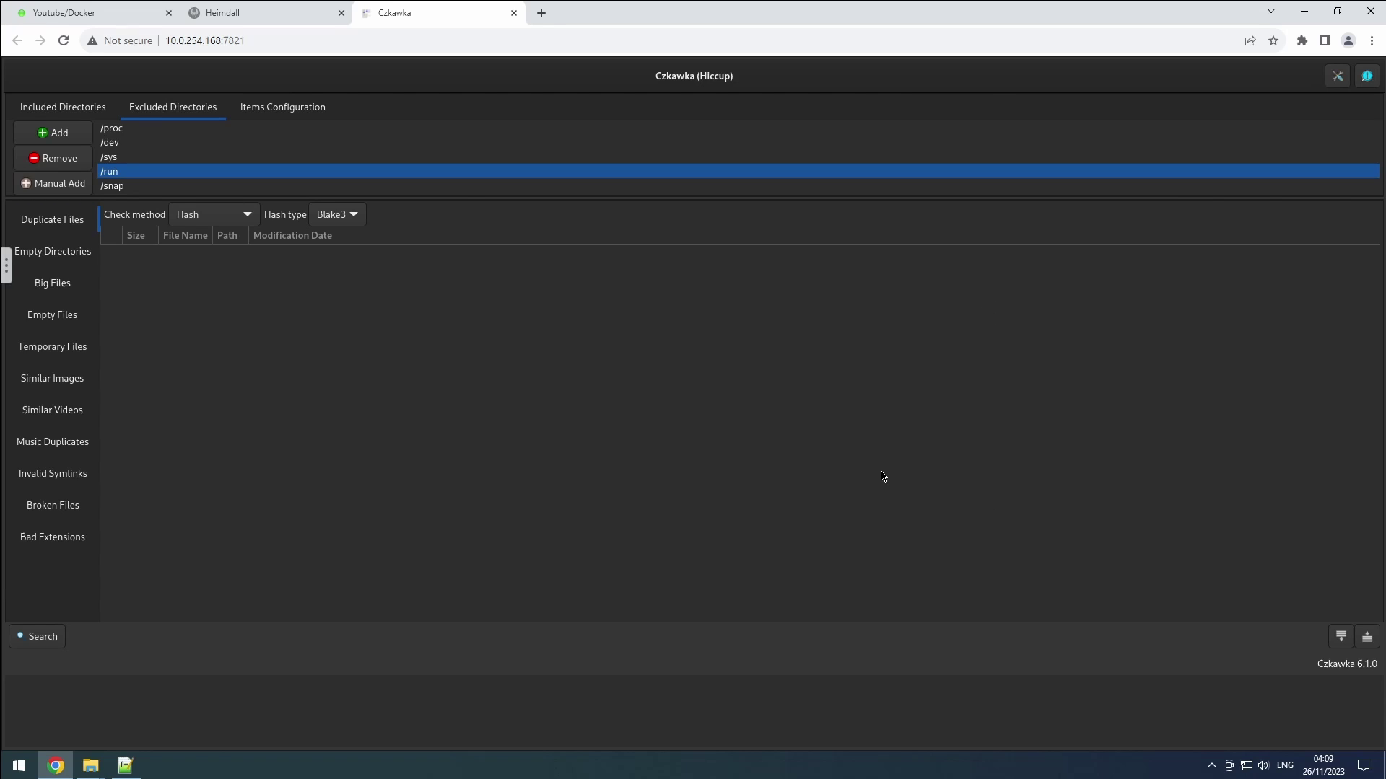
left_click(282, 109)
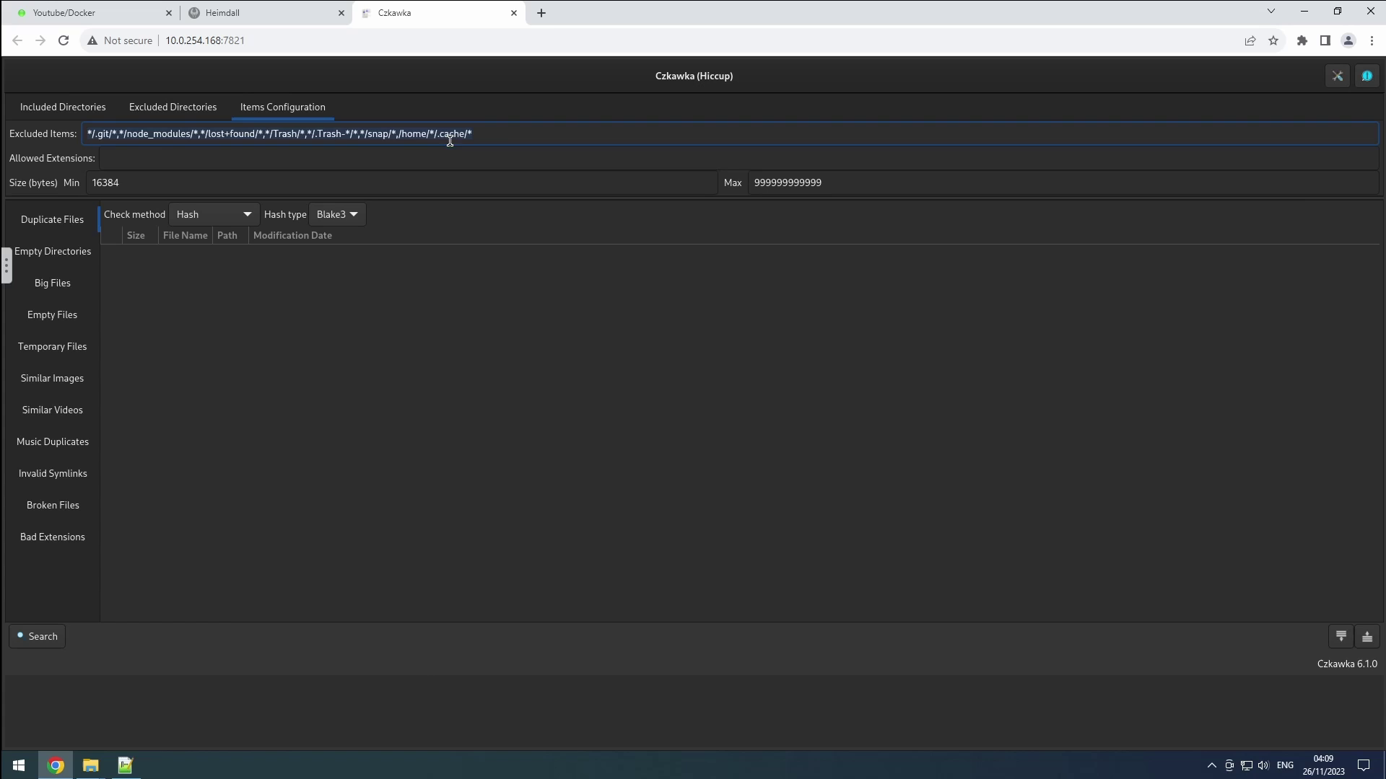
left_click(420, 164)
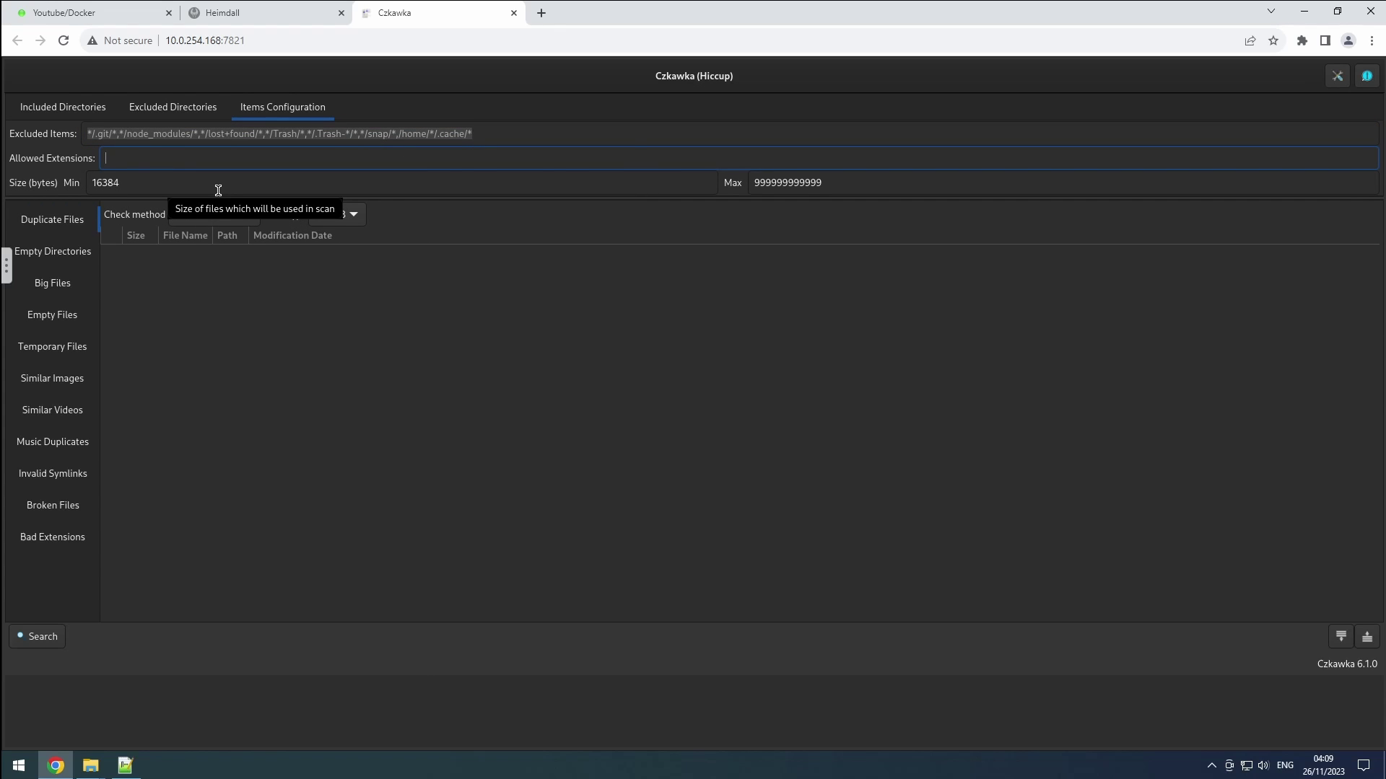
left_click(843, 189)
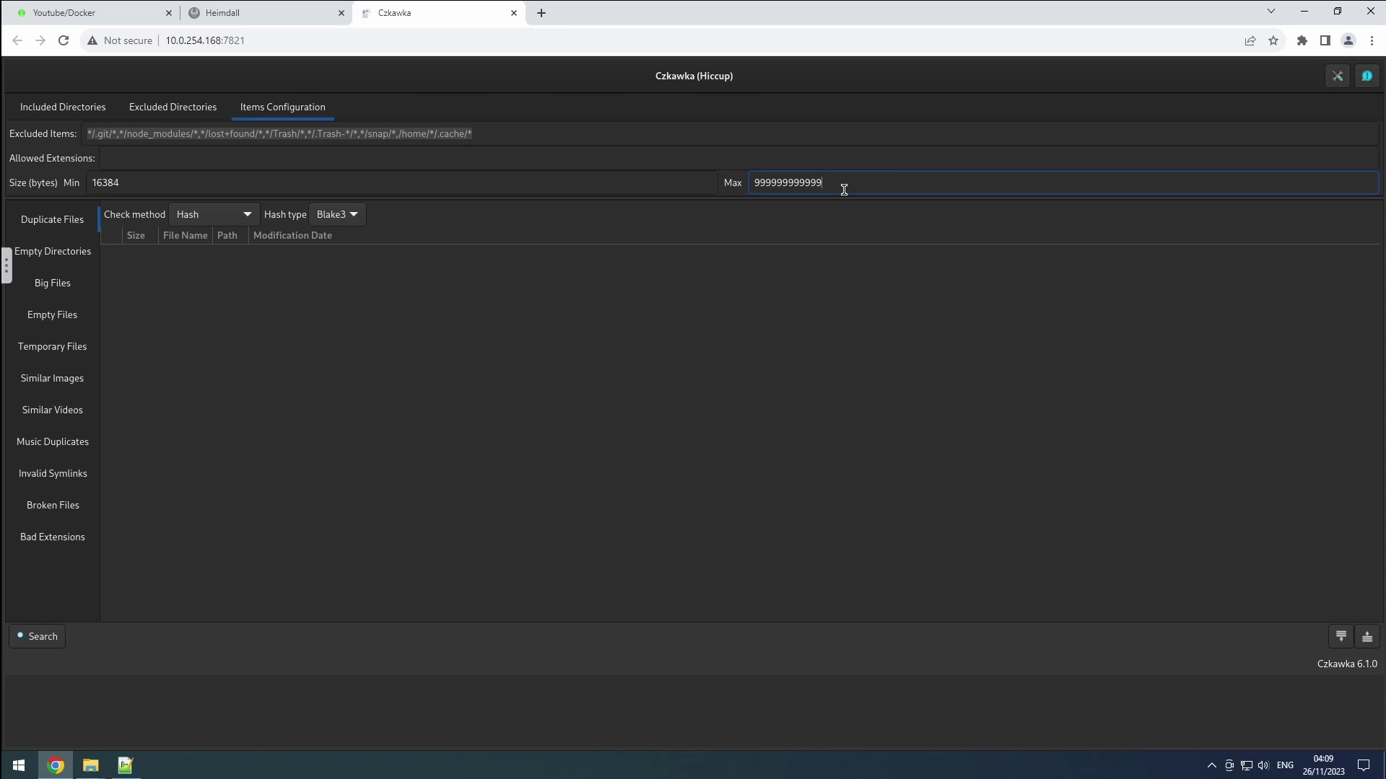
Step: In Settings, keep English as the interface language and save the configuration
left_click(1336, 77)
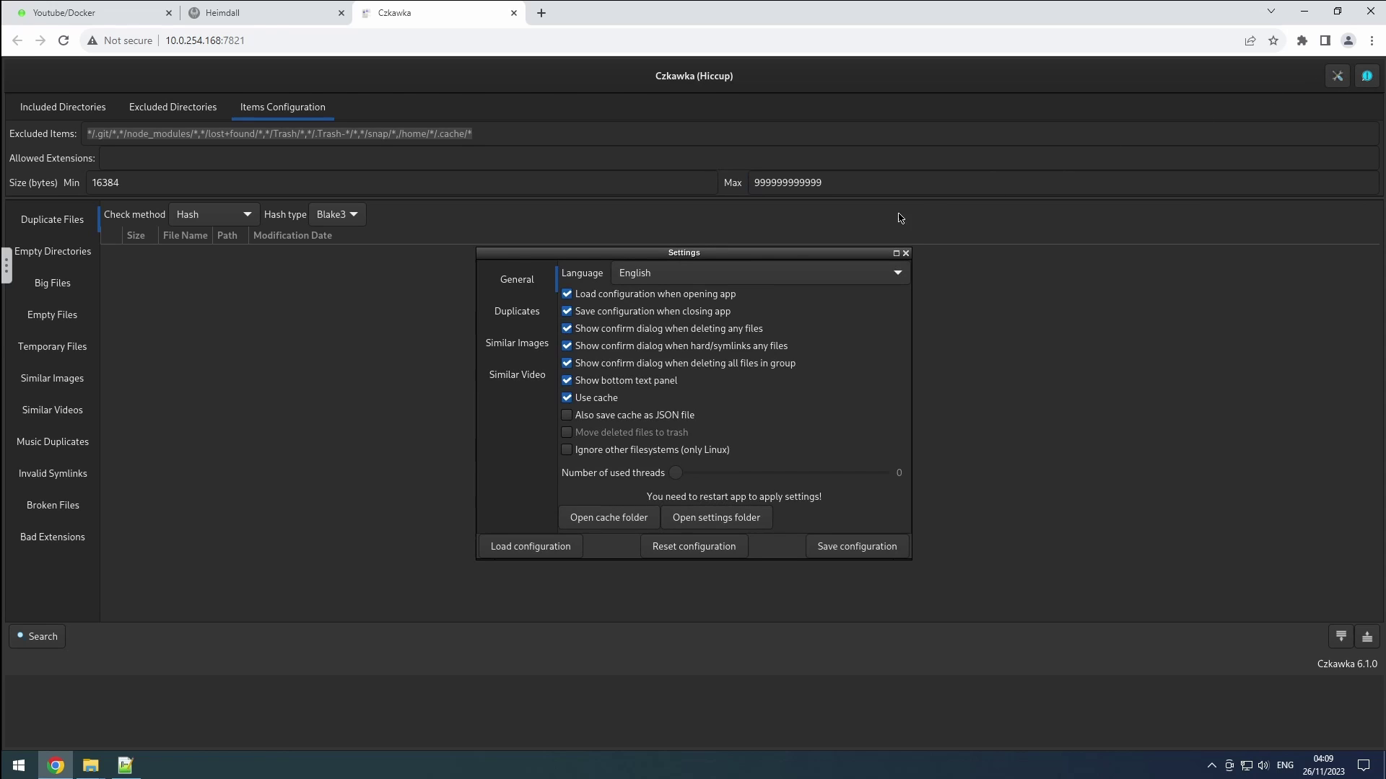
left_click(746, 282)
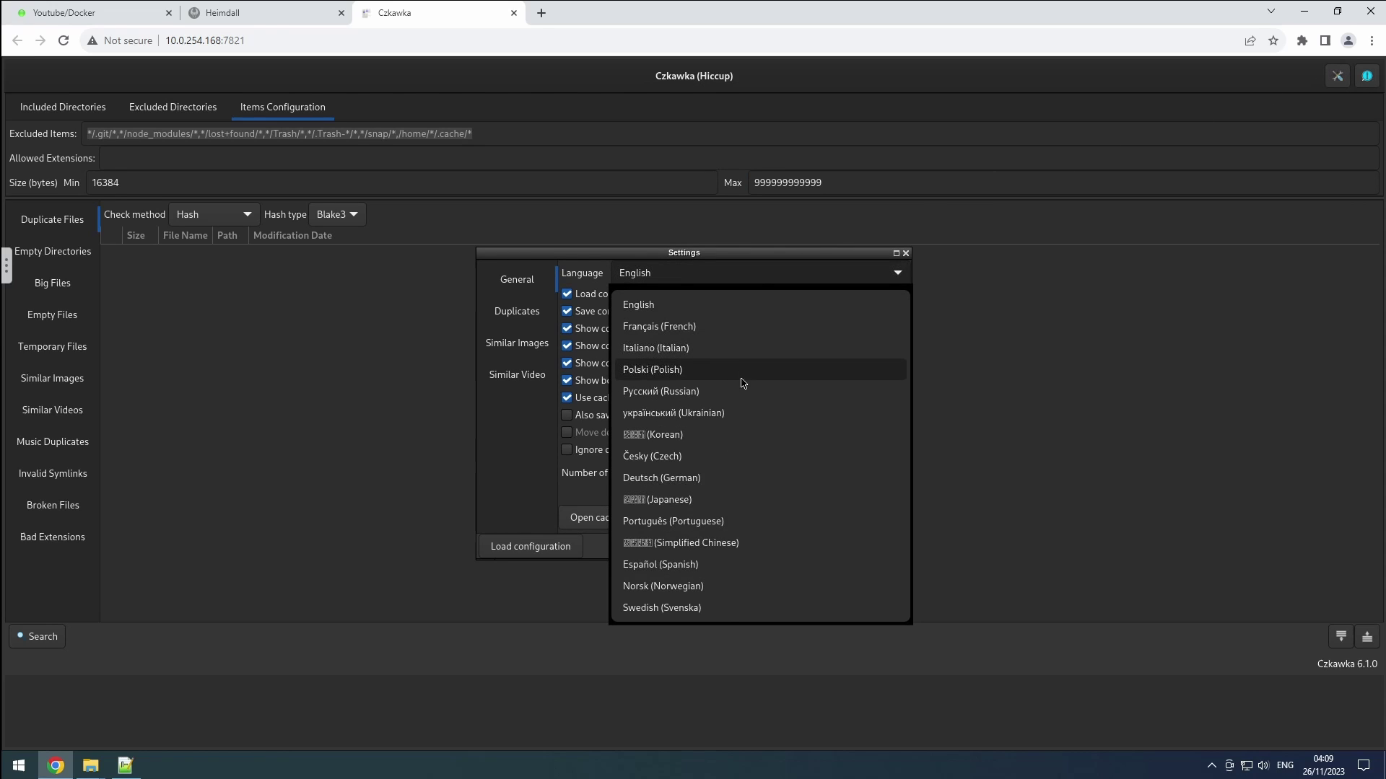
left_click(493, 466)
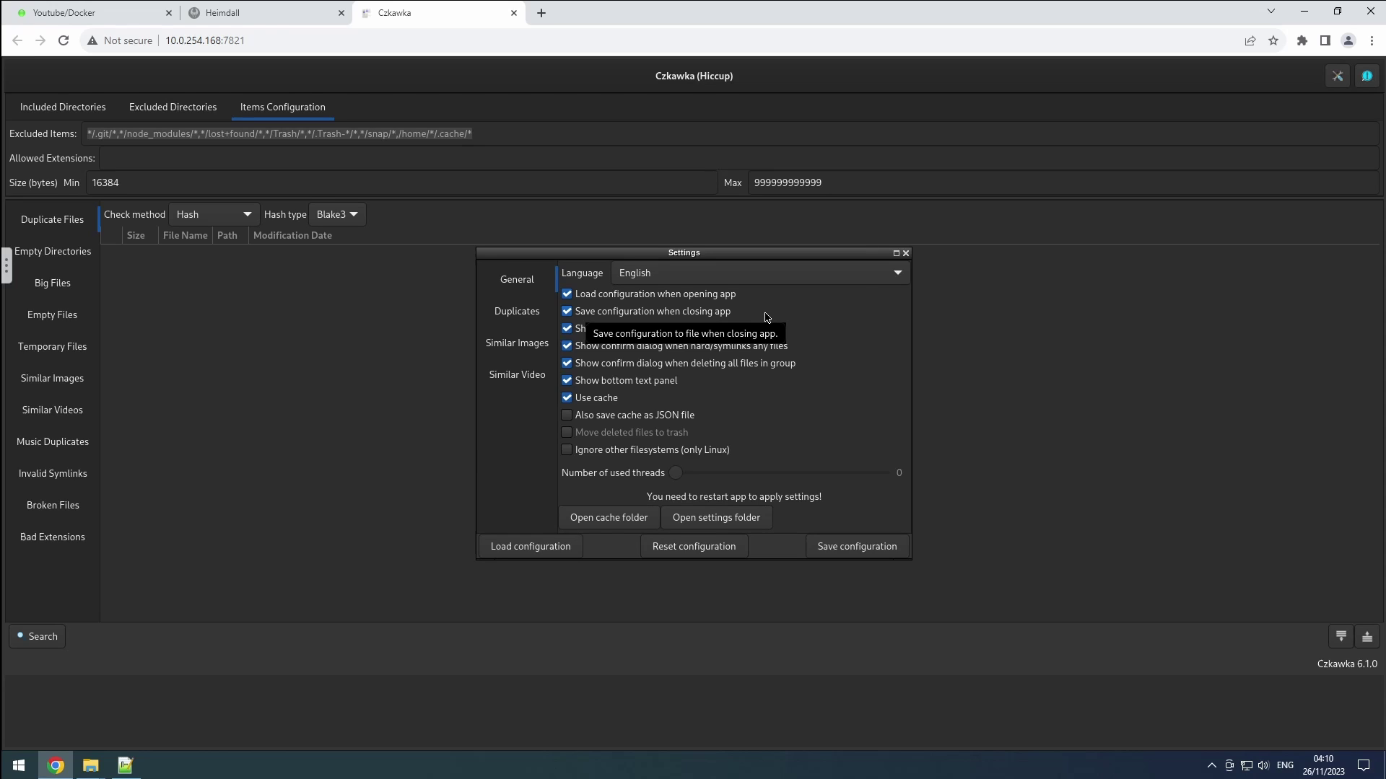
left_click(868, 552)
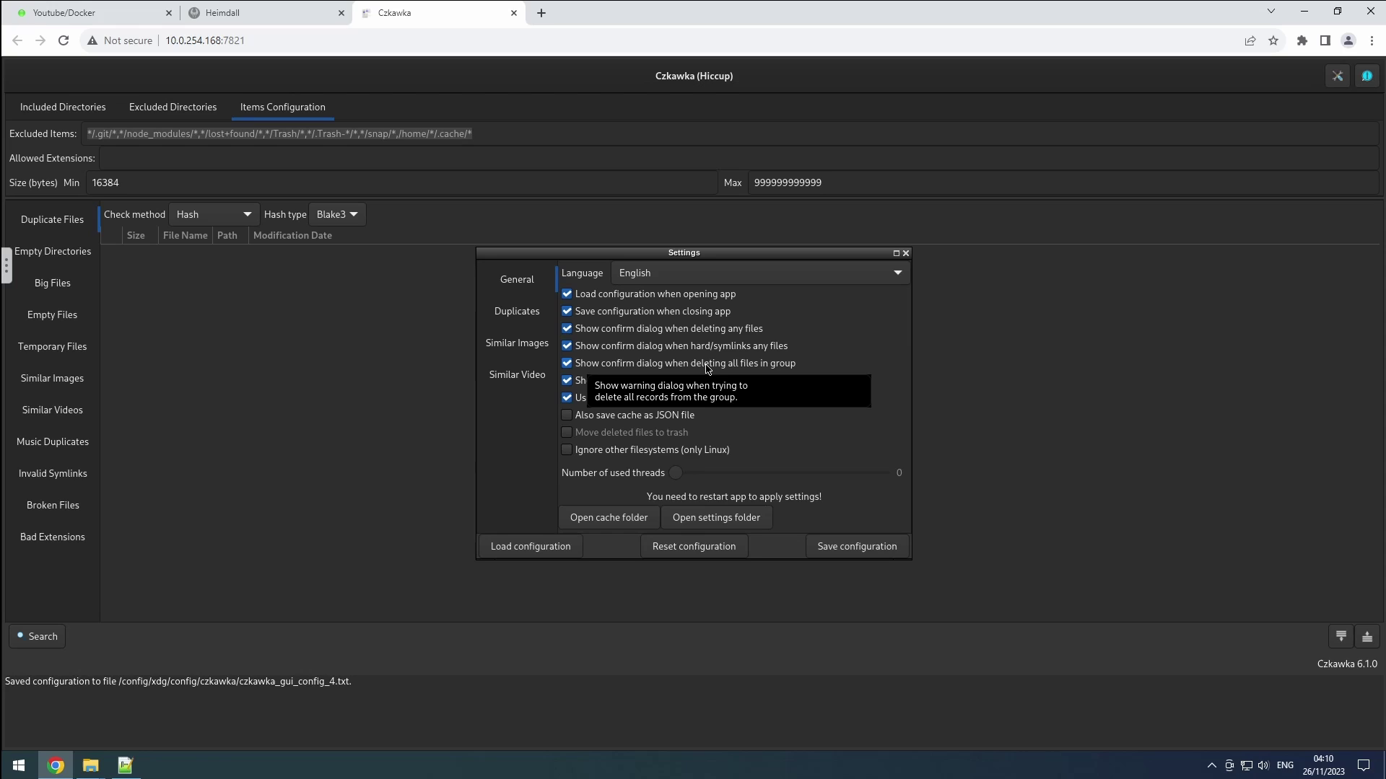
Step: Turn off delete and hard/symlink confirmation dialogs, and toggle the bottom text panel off and on
left_click(568, 329)
left_click(571, 348)
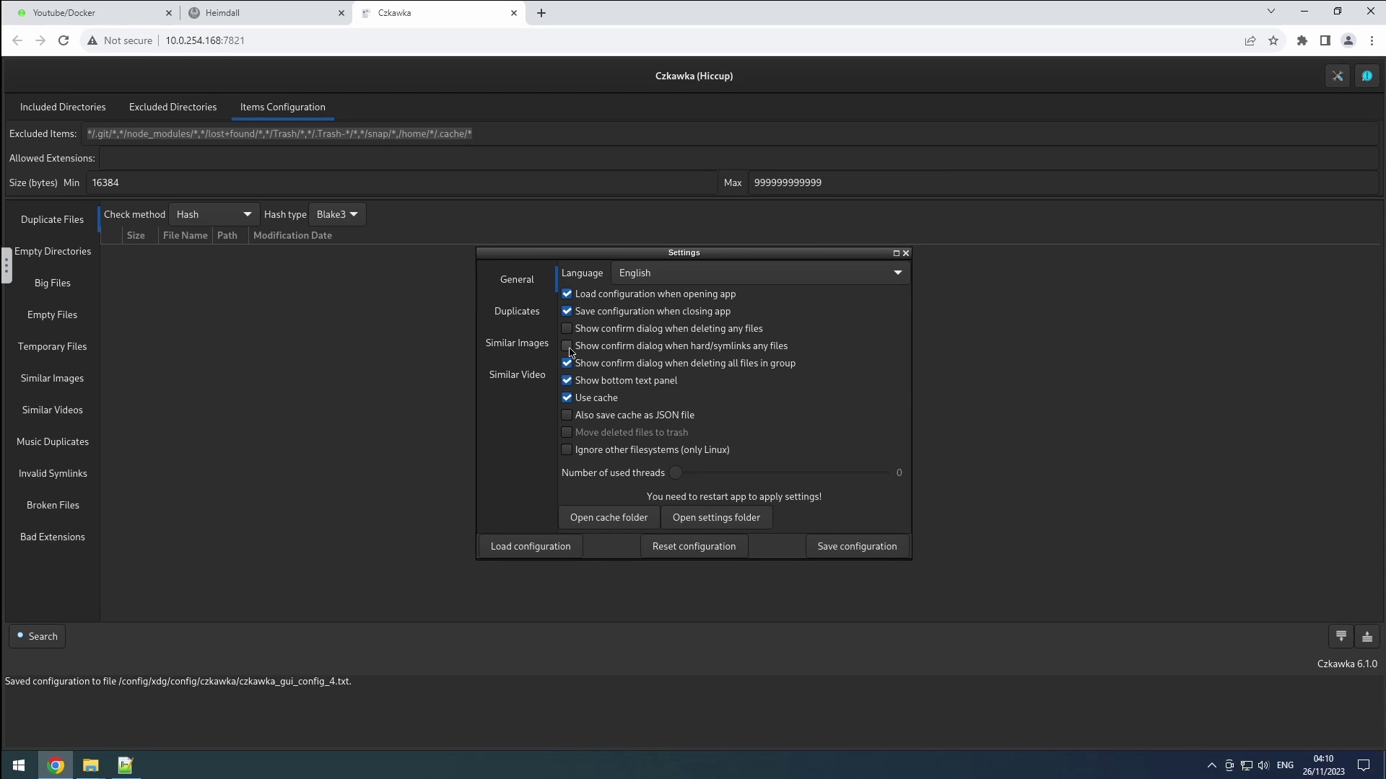
left_click(617, 384)
left_click(617, 387)
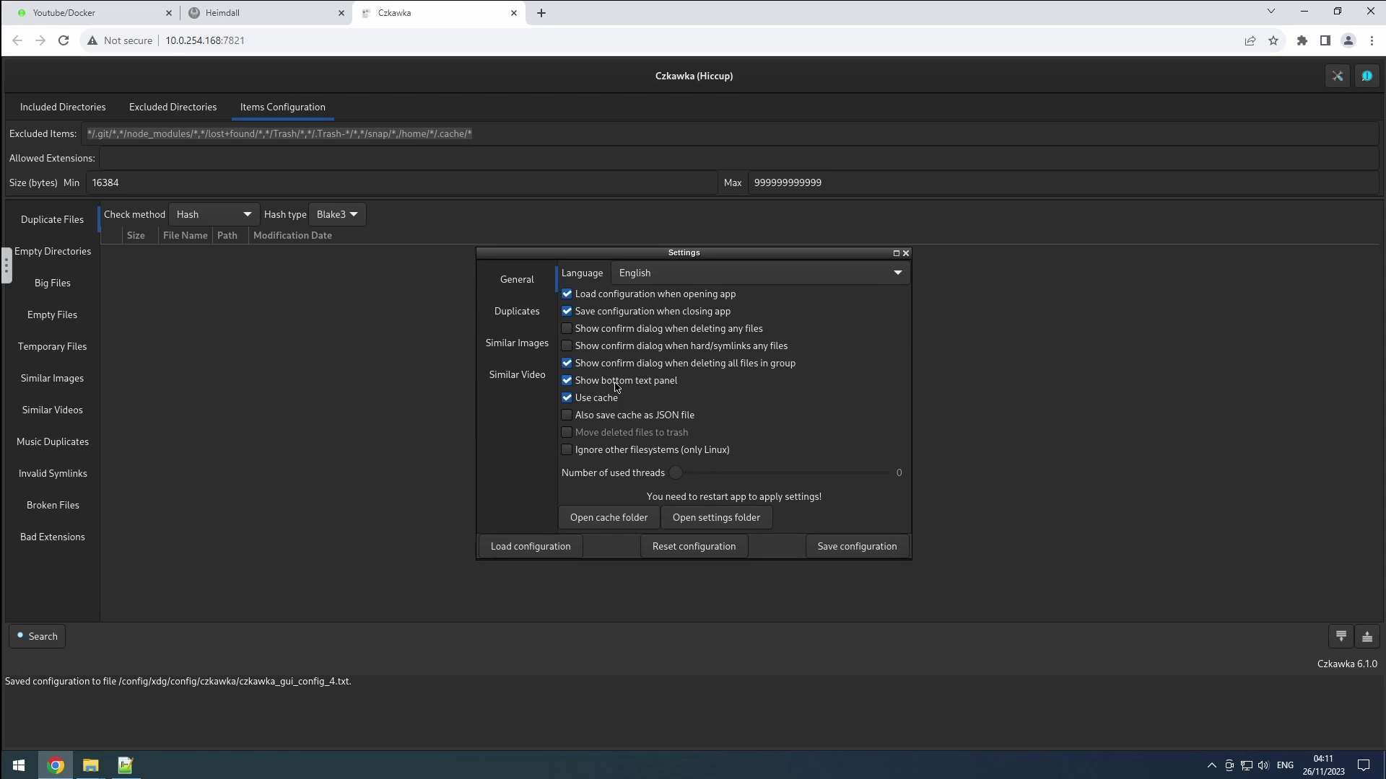
Step: Save the configuration, close Settings, and hide then restore the bottom message panel
left_click(877, 553)
left_click(905, 254)
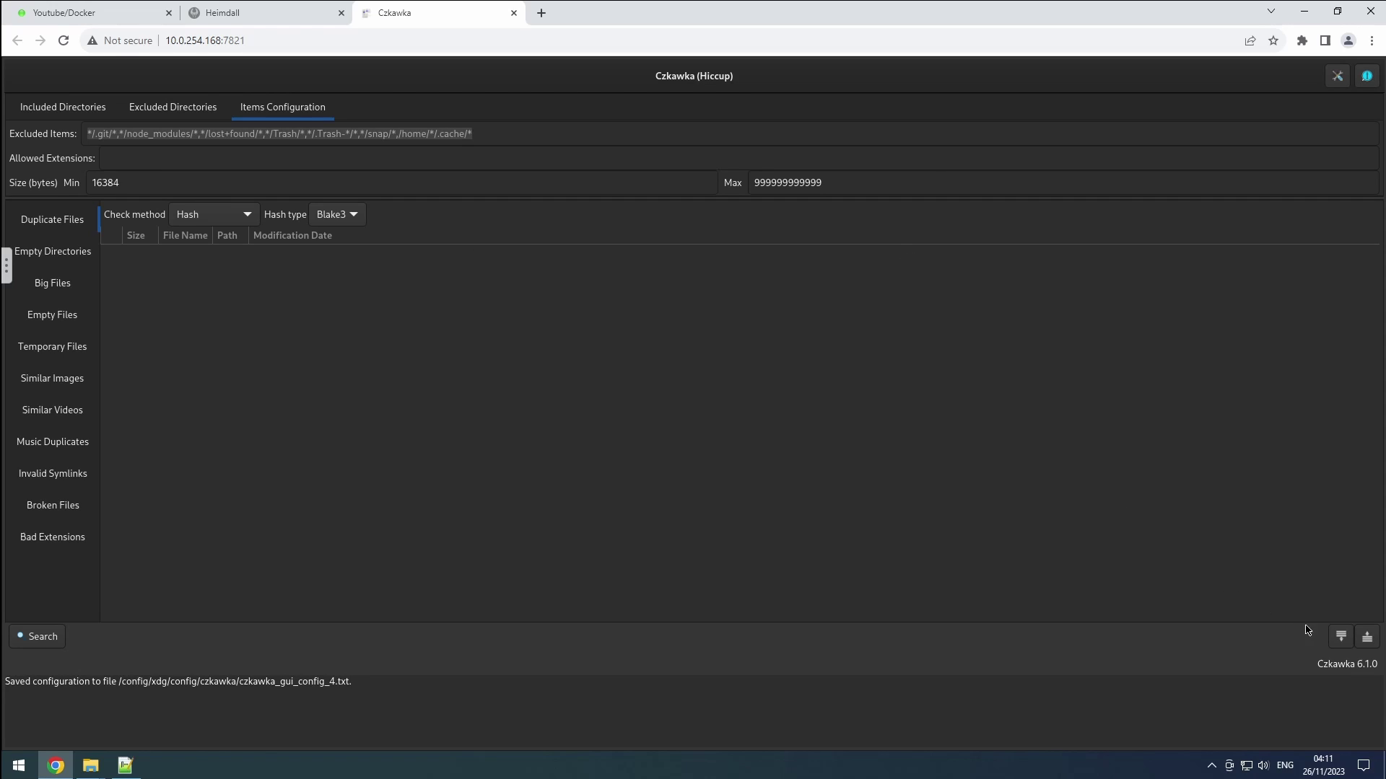
left_click(1342, 639)
left_click(1341, 709)
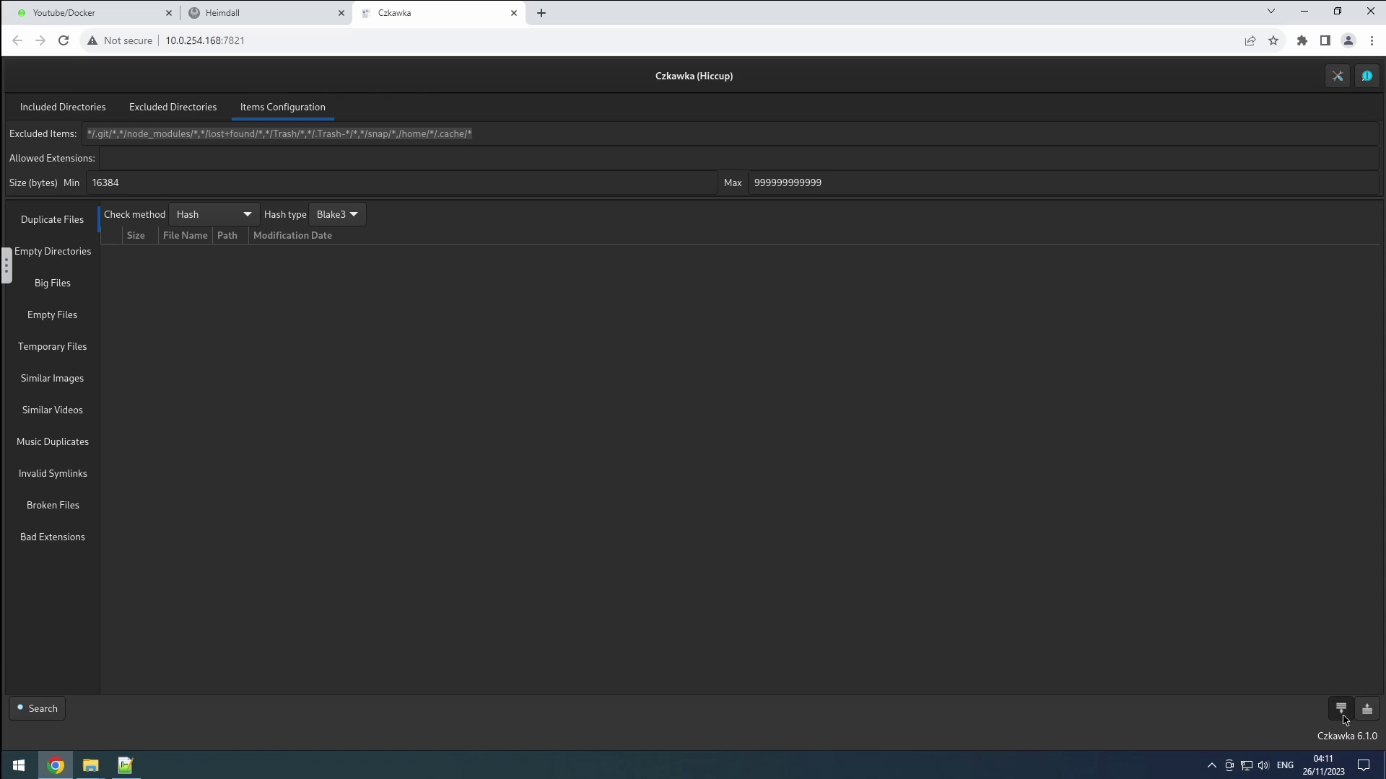
Step: Hide and reshow the directories and configuration tabs, then reopen Settings
left_click(1368, 643)
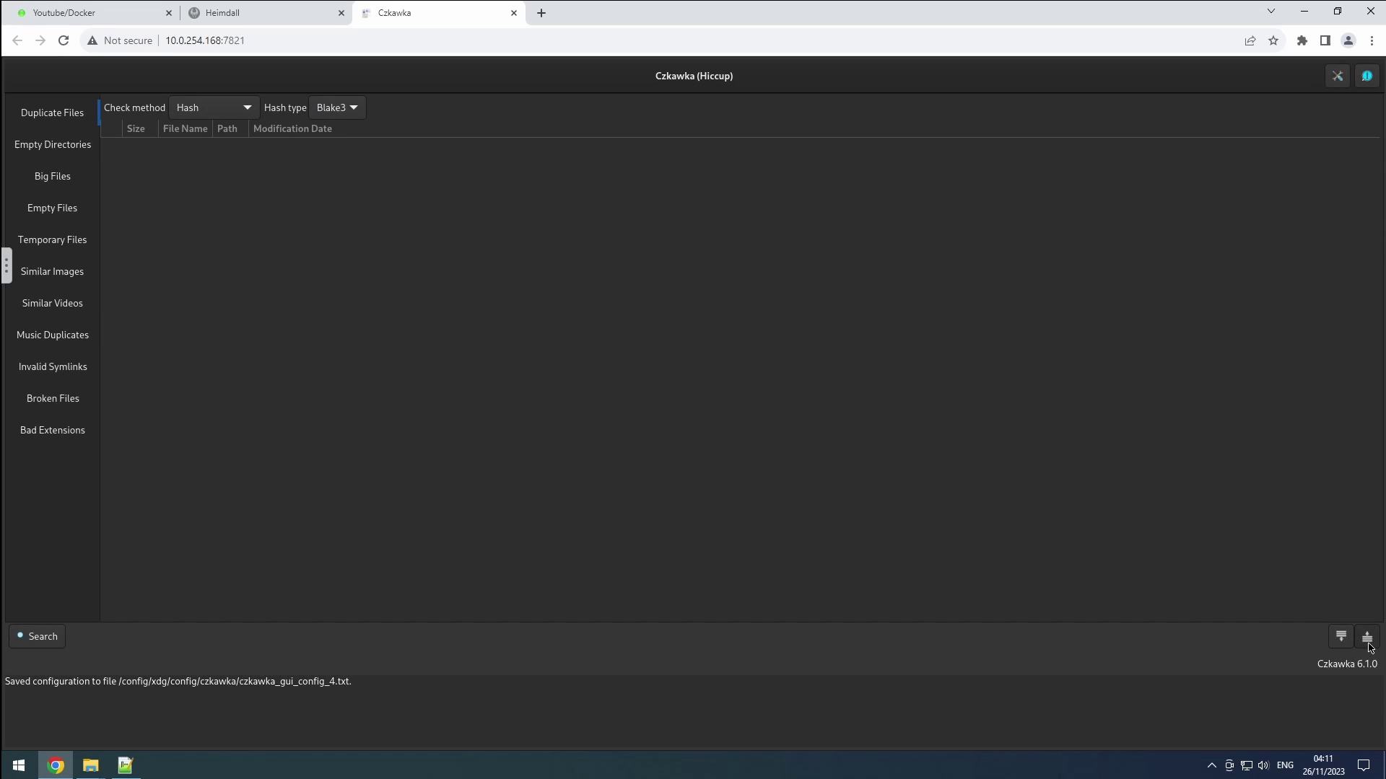
left_click(1368, 642)
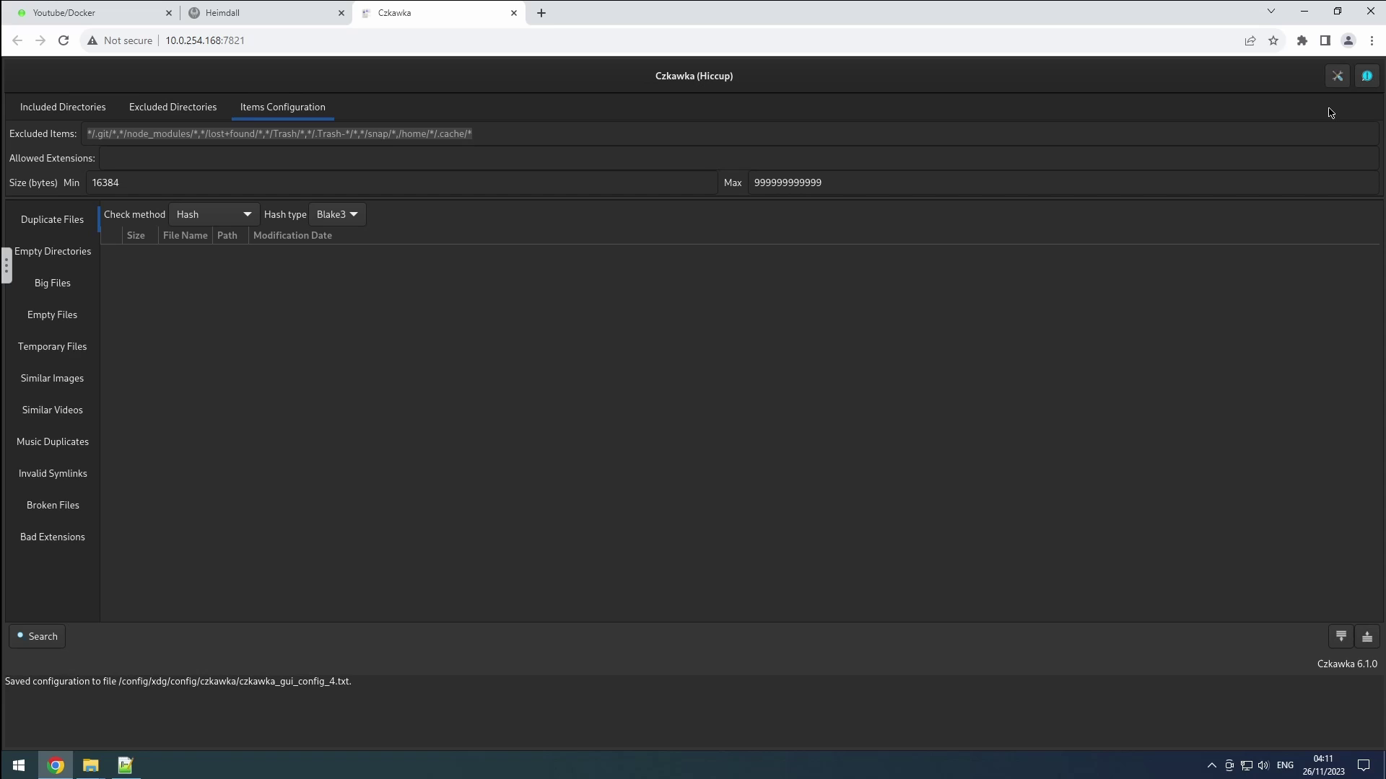
left_click(1335, 79)
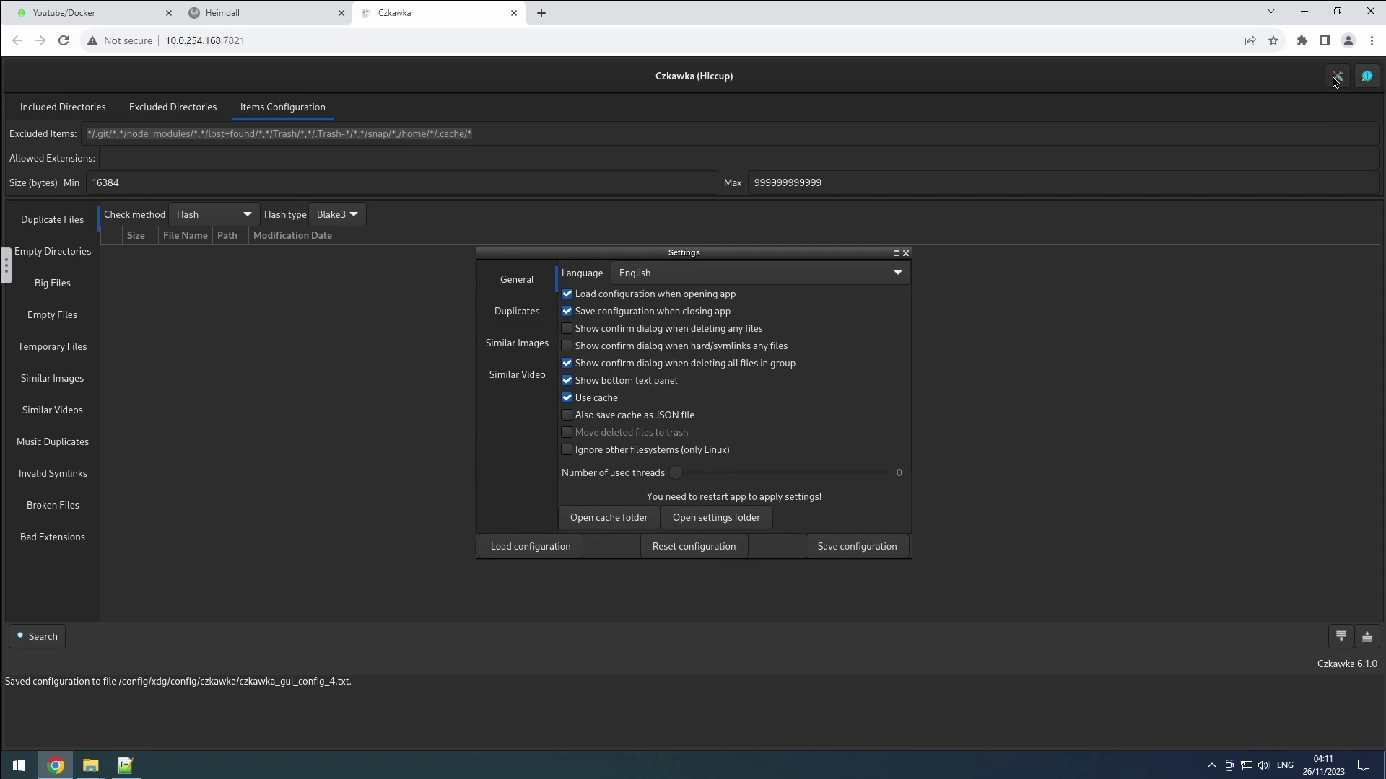
Step: Enable 'Ignore other filesystems (only Linux)' in the General settings
left_click(568, 450)
Step: On the Duplicates settings page, enable the prehash cache
left_click(520, 316)
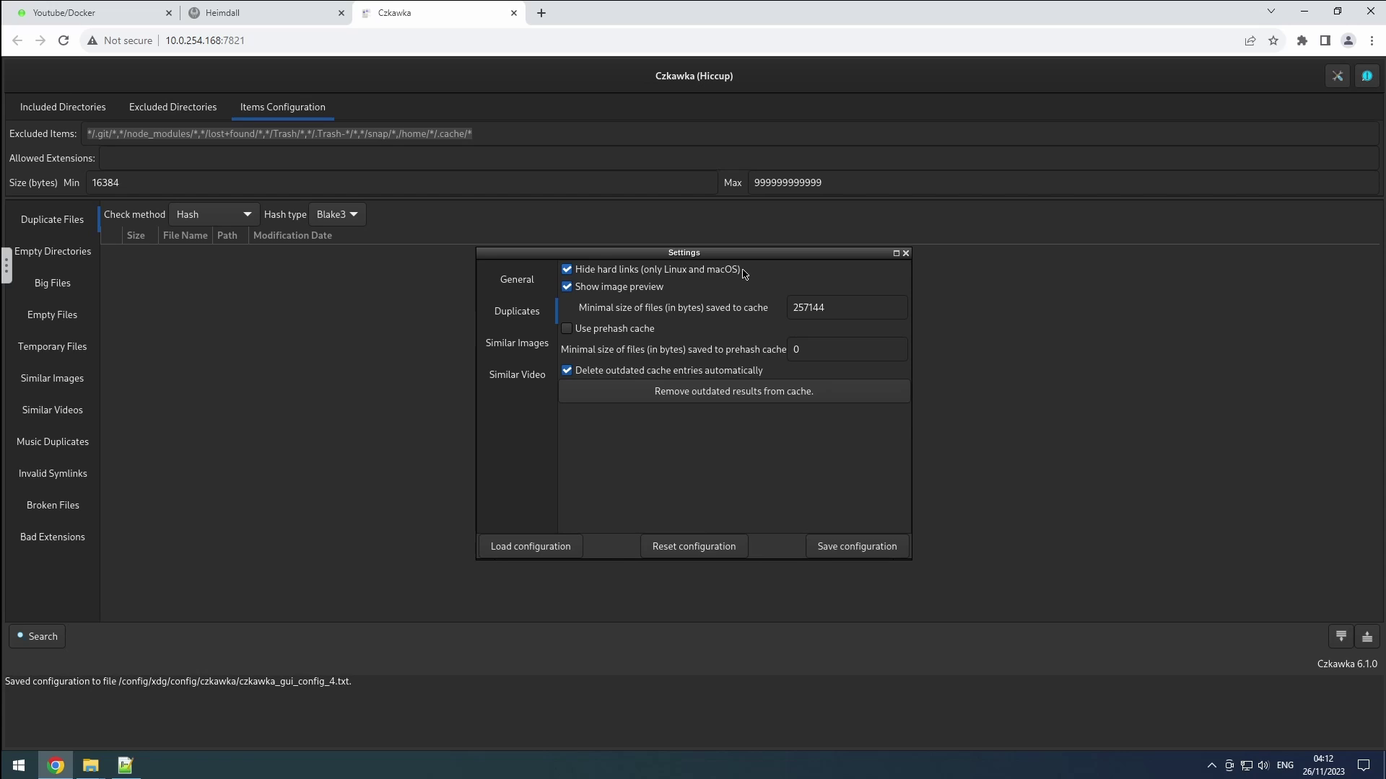
mouse_move(744, 274)
left_click(843, 307)
mouse_move(637, 335)
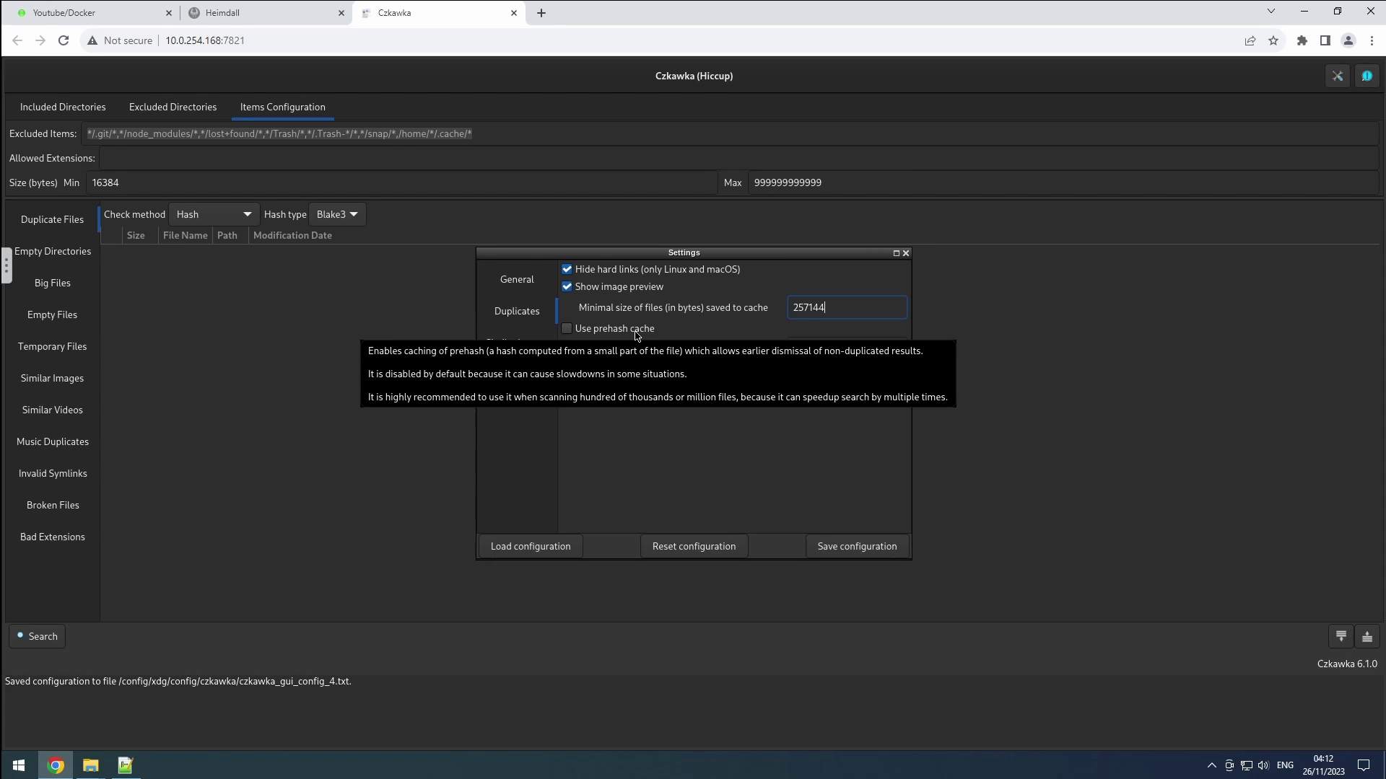
left_click(638, 334)
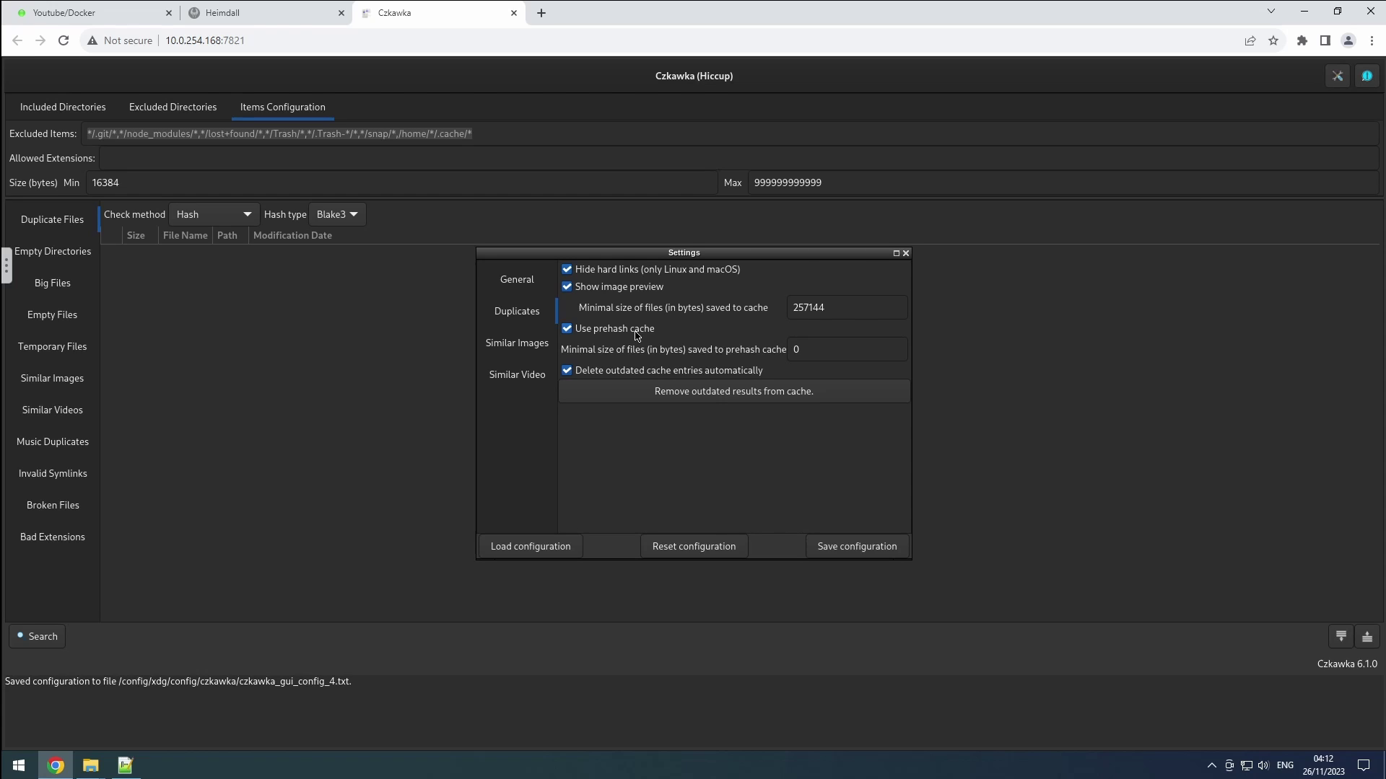
Step: Set the minimal prehash cache size to 257144, copied from the cache size field
left_click(802, 307)
double_click(802, 307)
key("ctrl+c")
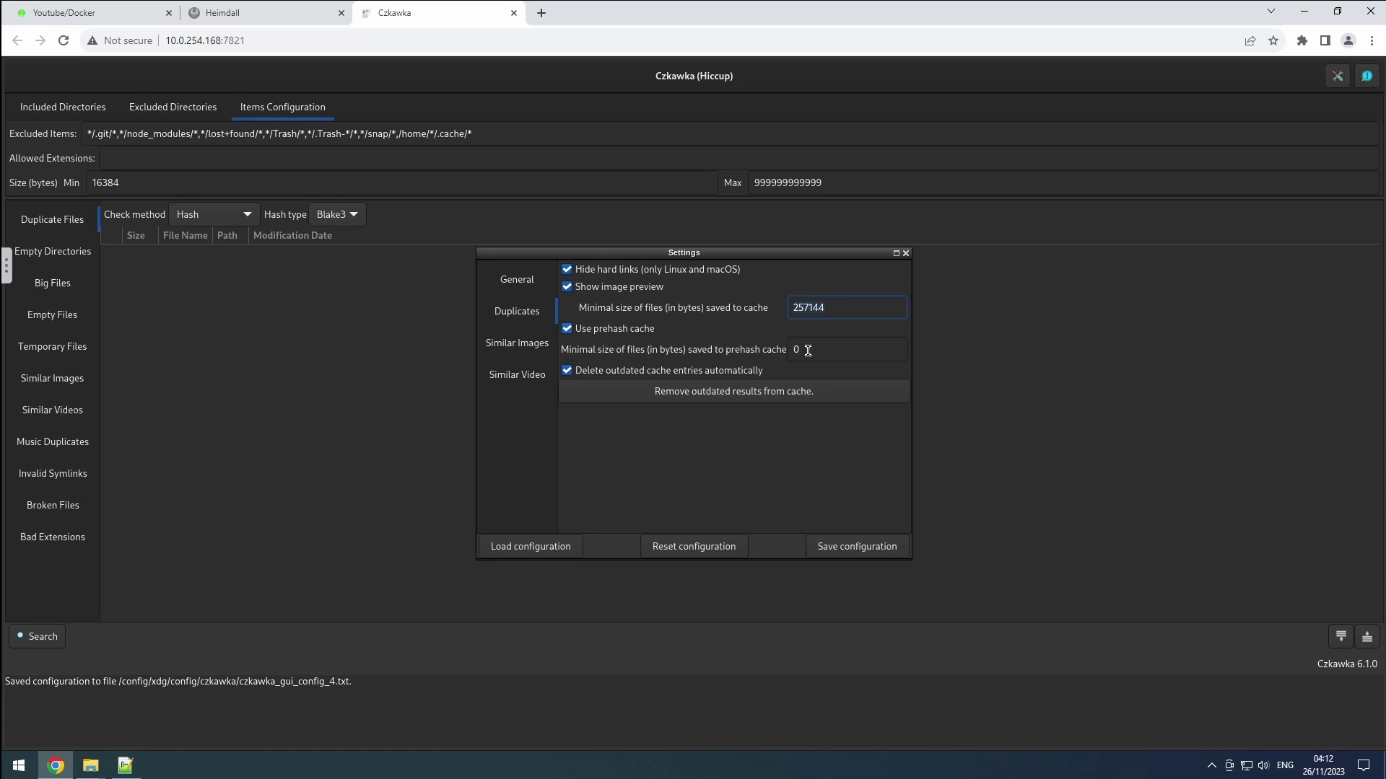
double_click(803, 350)
key("ctrl+v")
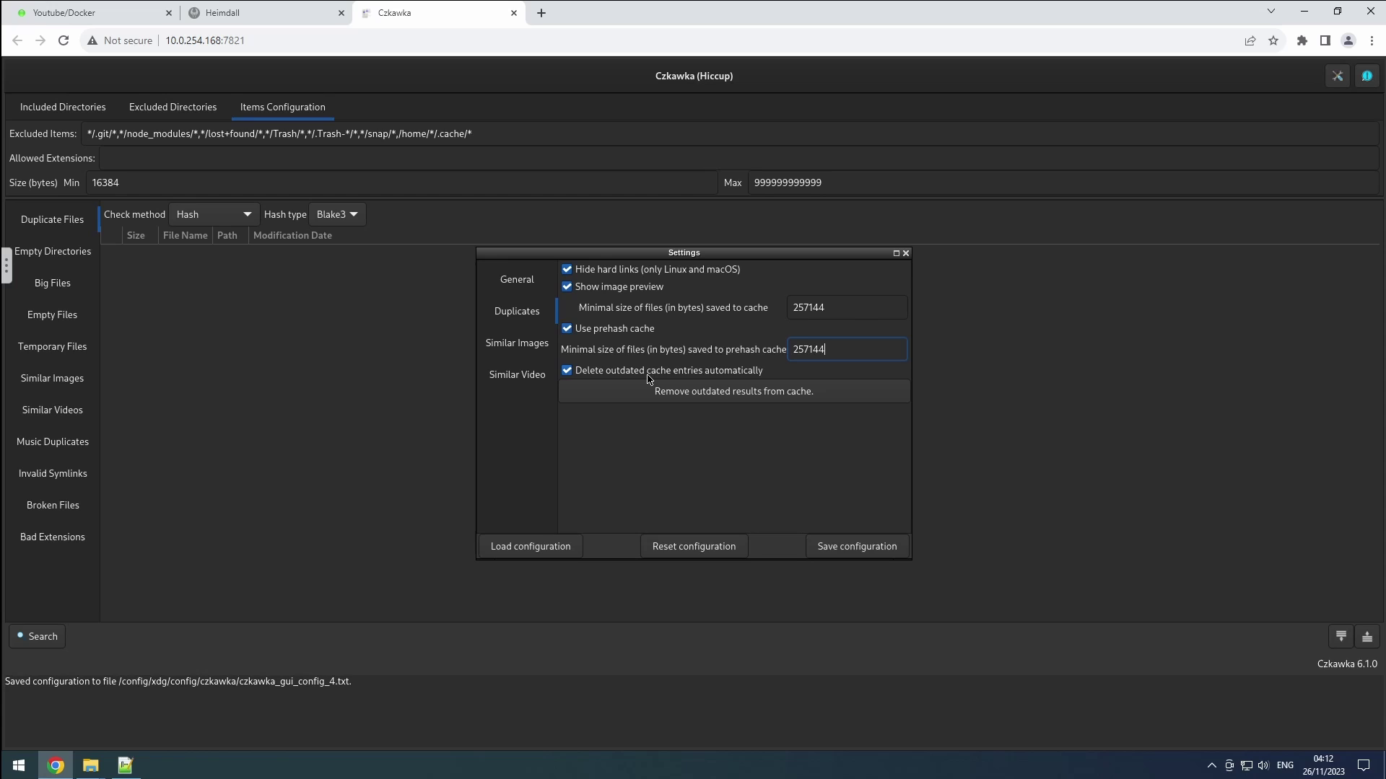
mouse_move(649, 378)
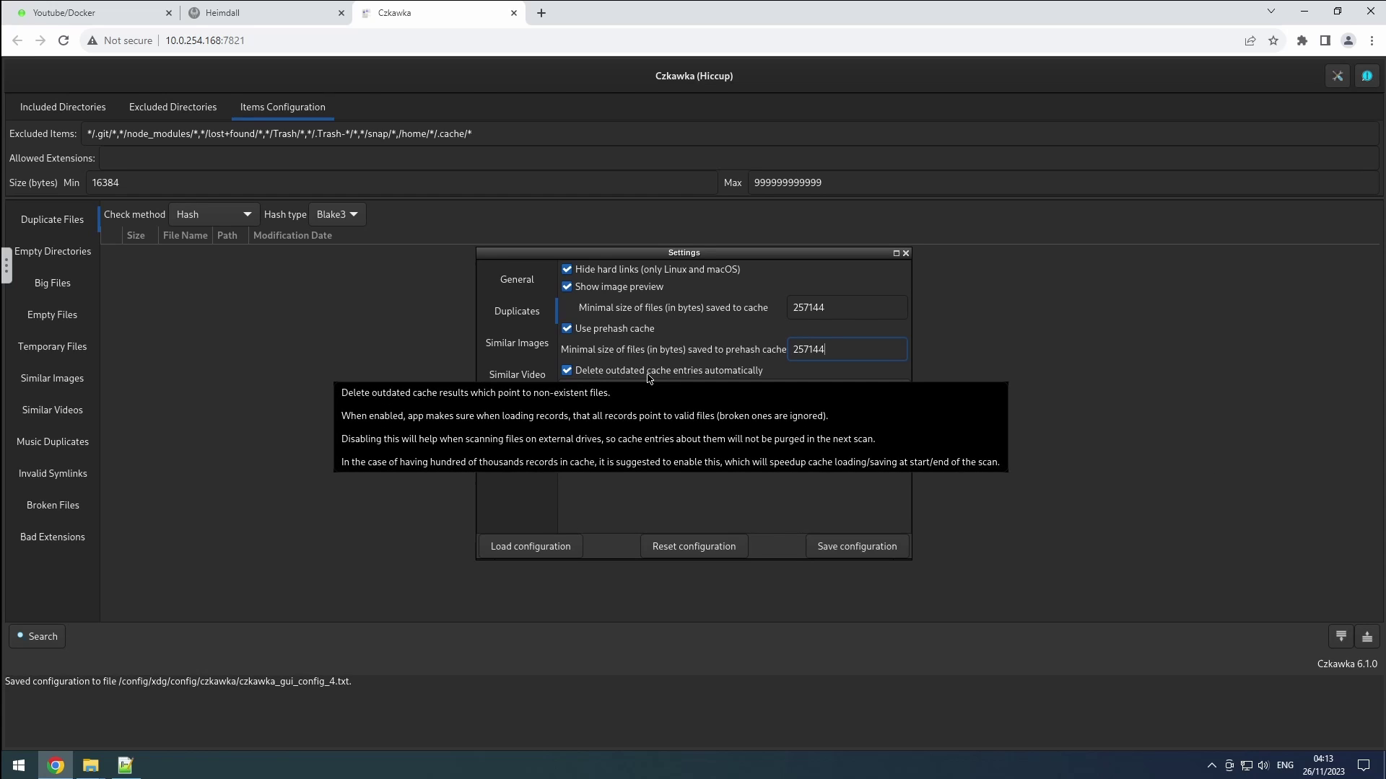
Step: Auto-delete outdated Similar Video cache entries, save the configuration and close Settings
left_click(529, 345)
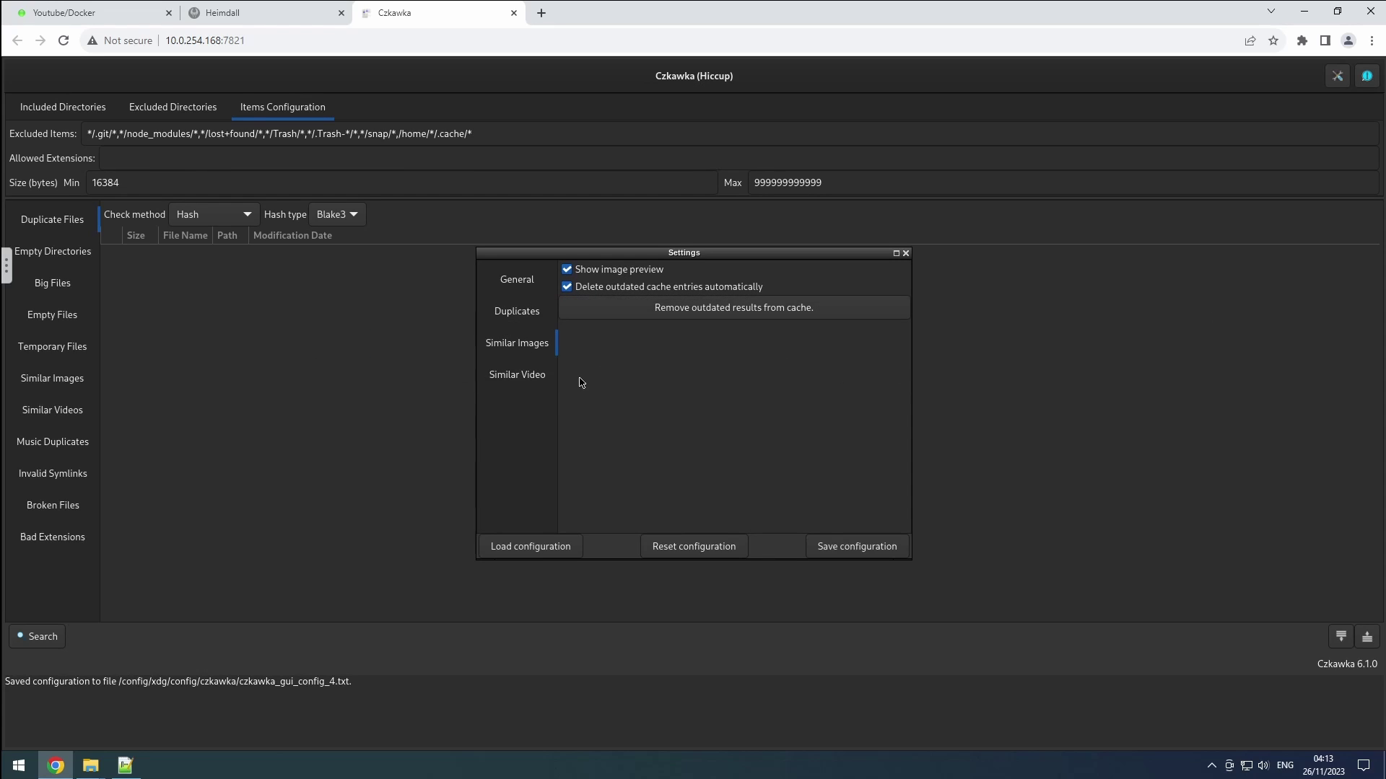
left_click(524, 380)
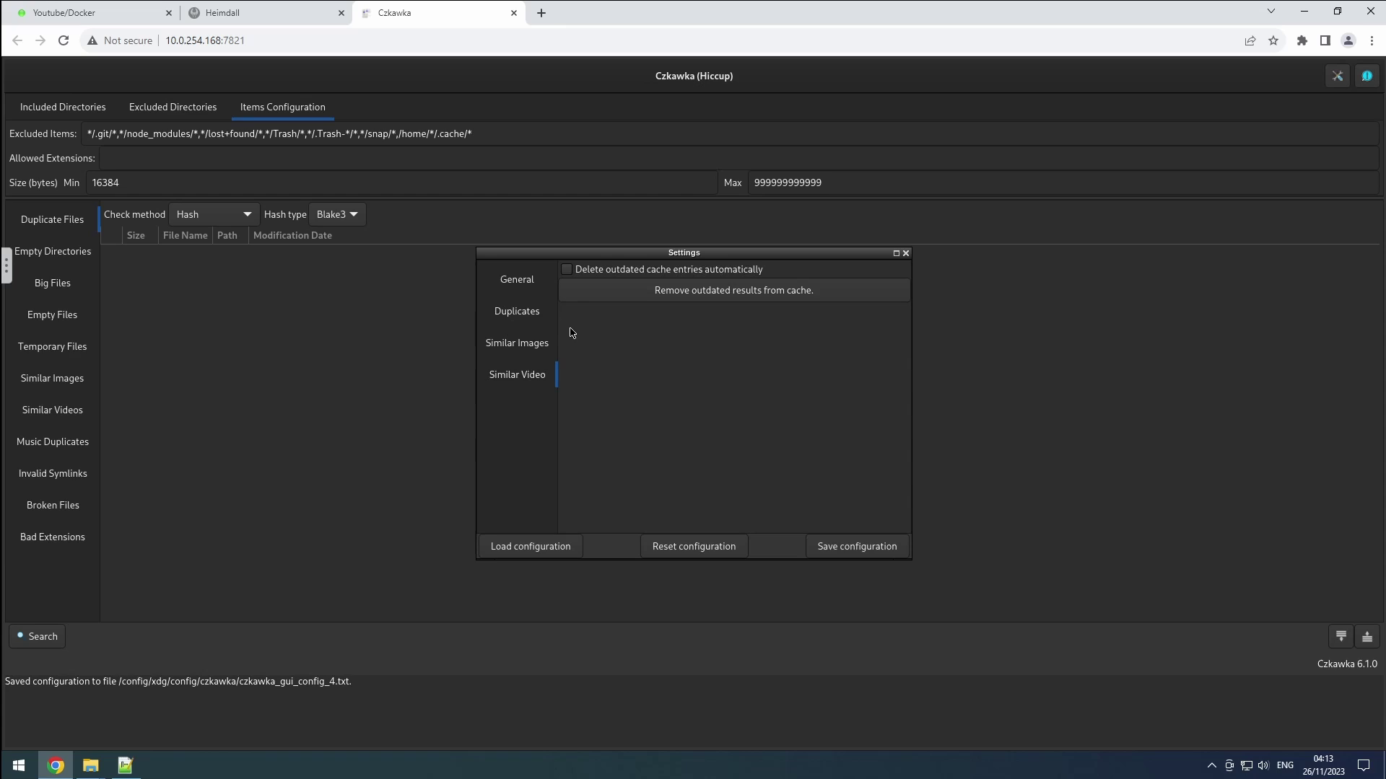
left_click(567, 270)
left_click(879, 552)
left_click(906, 254)
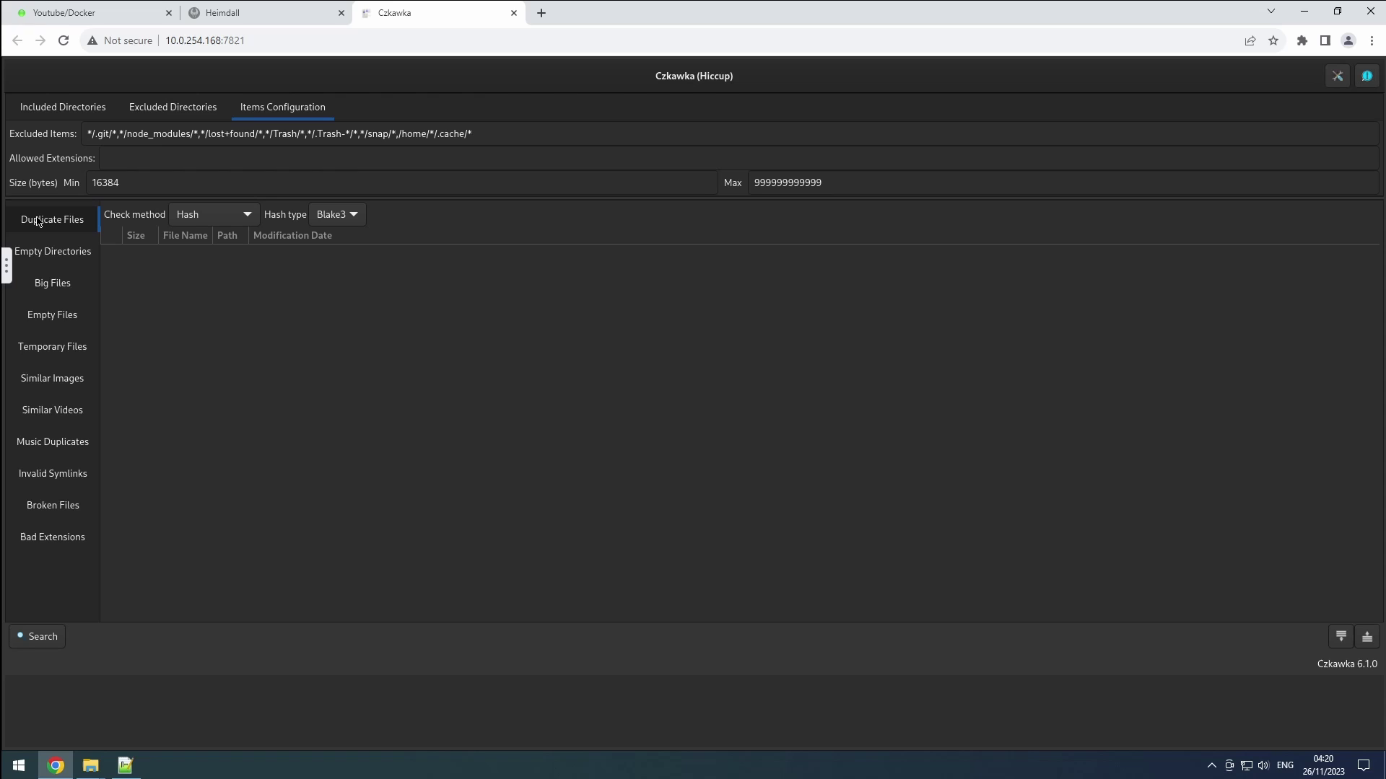
Step: Run a Hash/Blake3 duplicate scan, finding 3 duplicates in 3 groups (640.05 KiB)
left_click(192, 220)
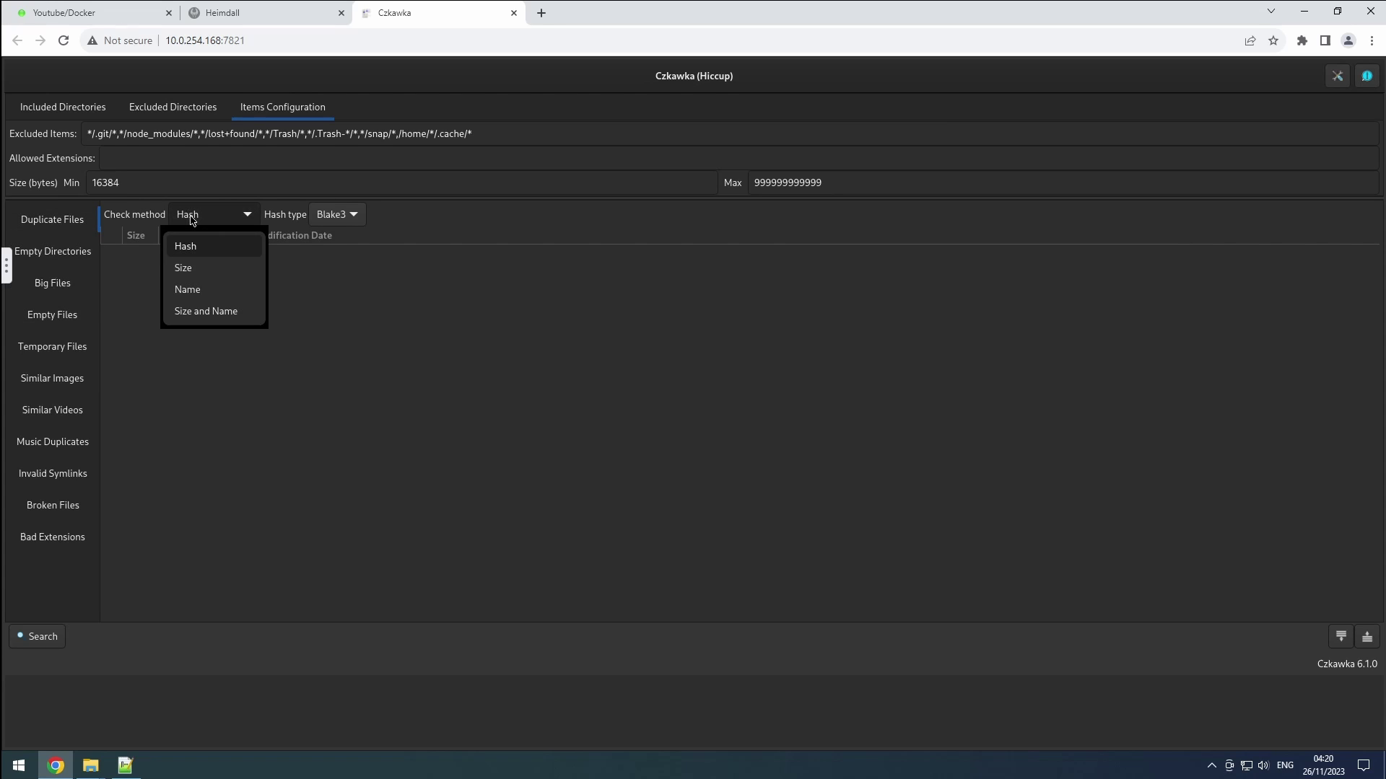
left_click(337, 218)
left_click(338, 218)
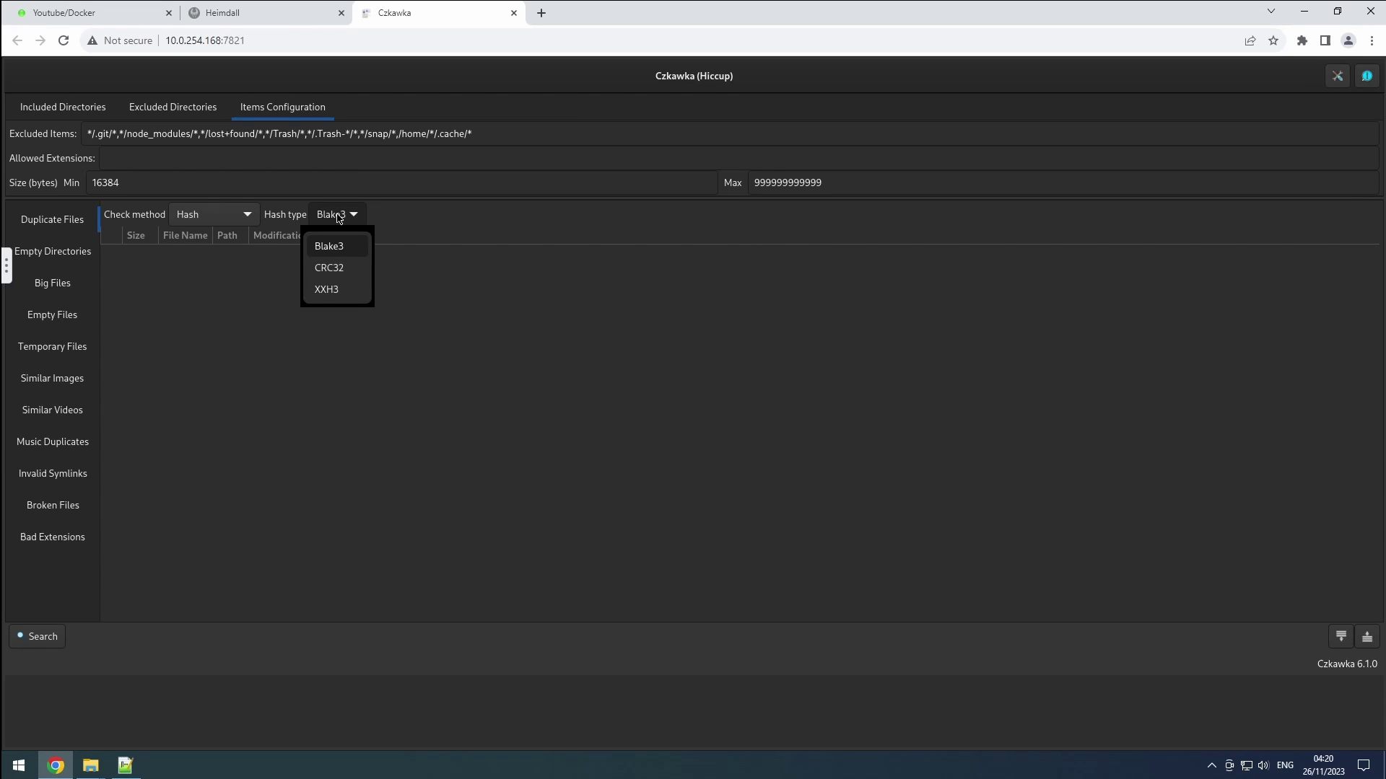
left_click(337, 218)
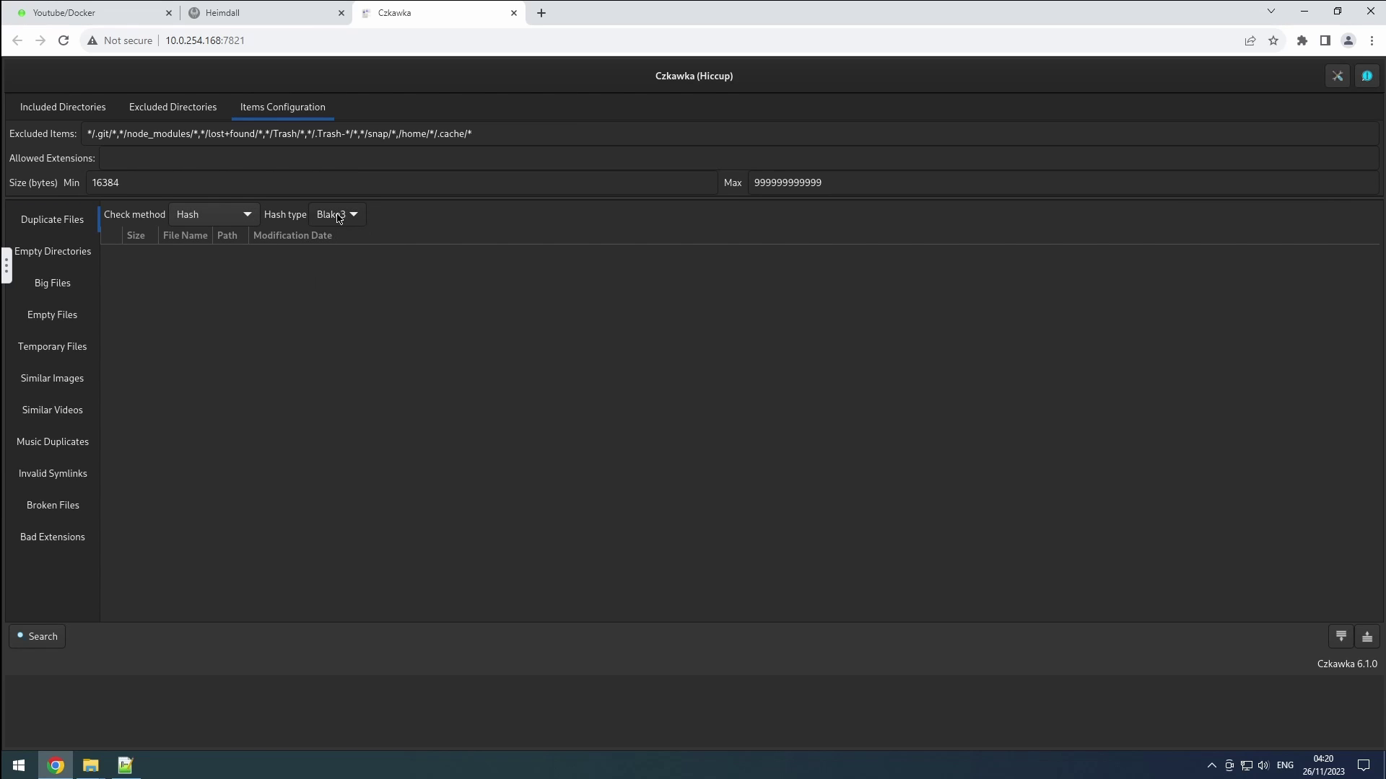
left_click(44, 638)
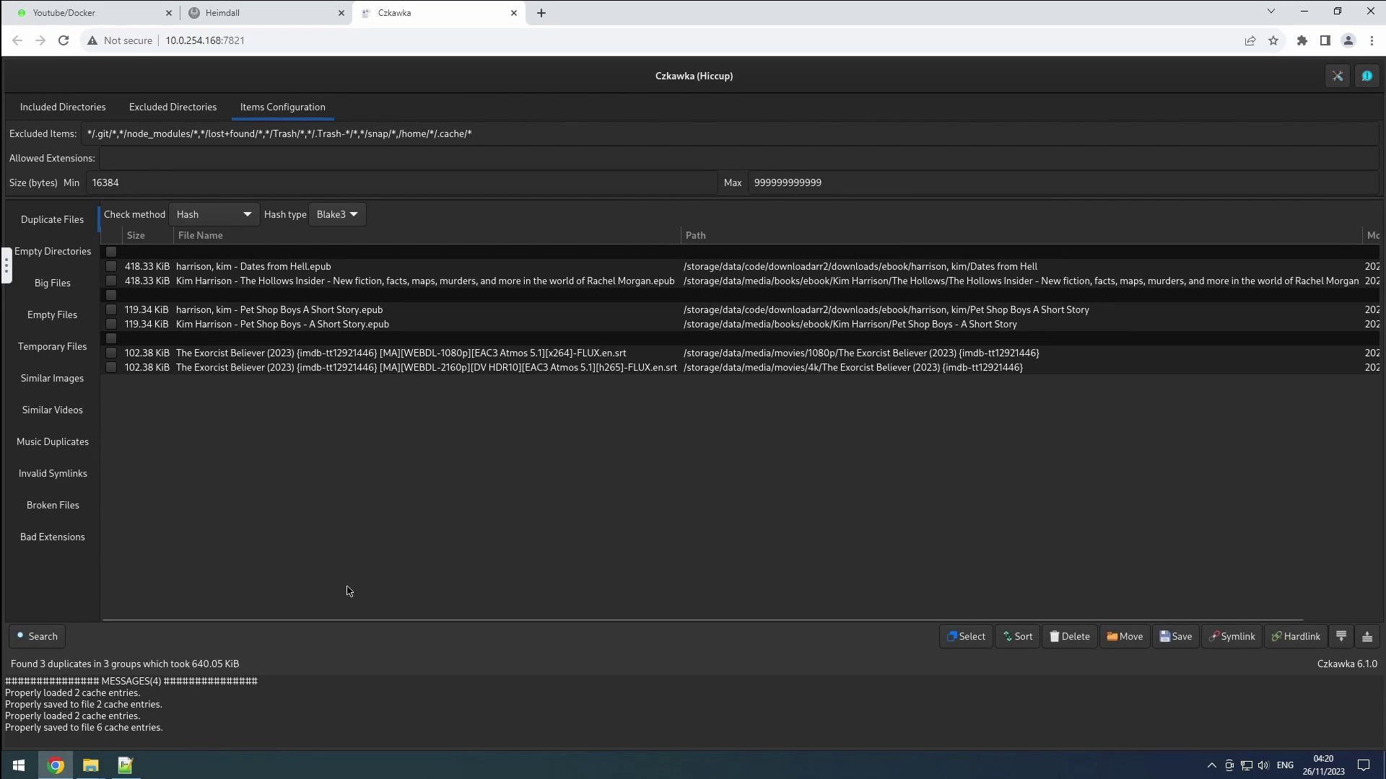
Step: Check the duplicates whose path matches *download* with a custom rule, then sort the groups by selection
left_click(114, 269)
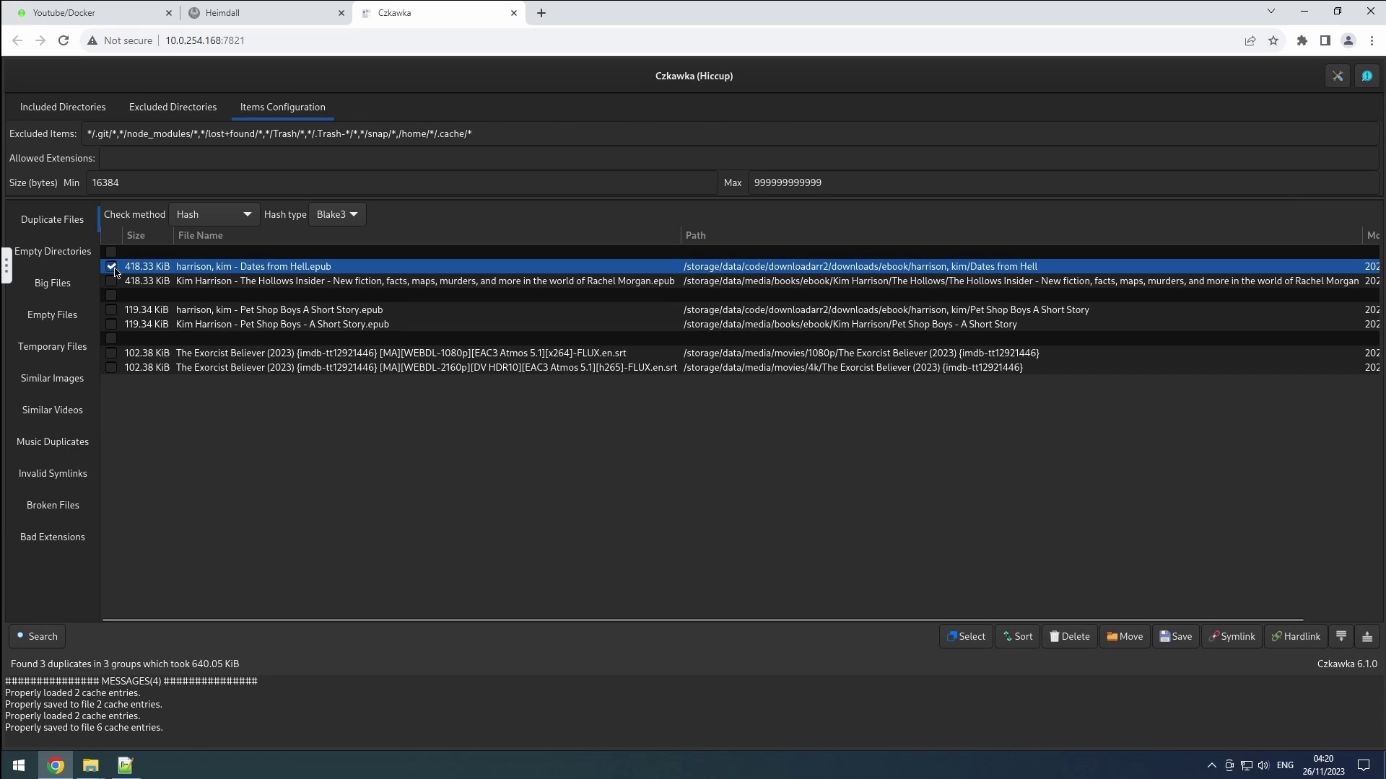
left_click(950, 638)
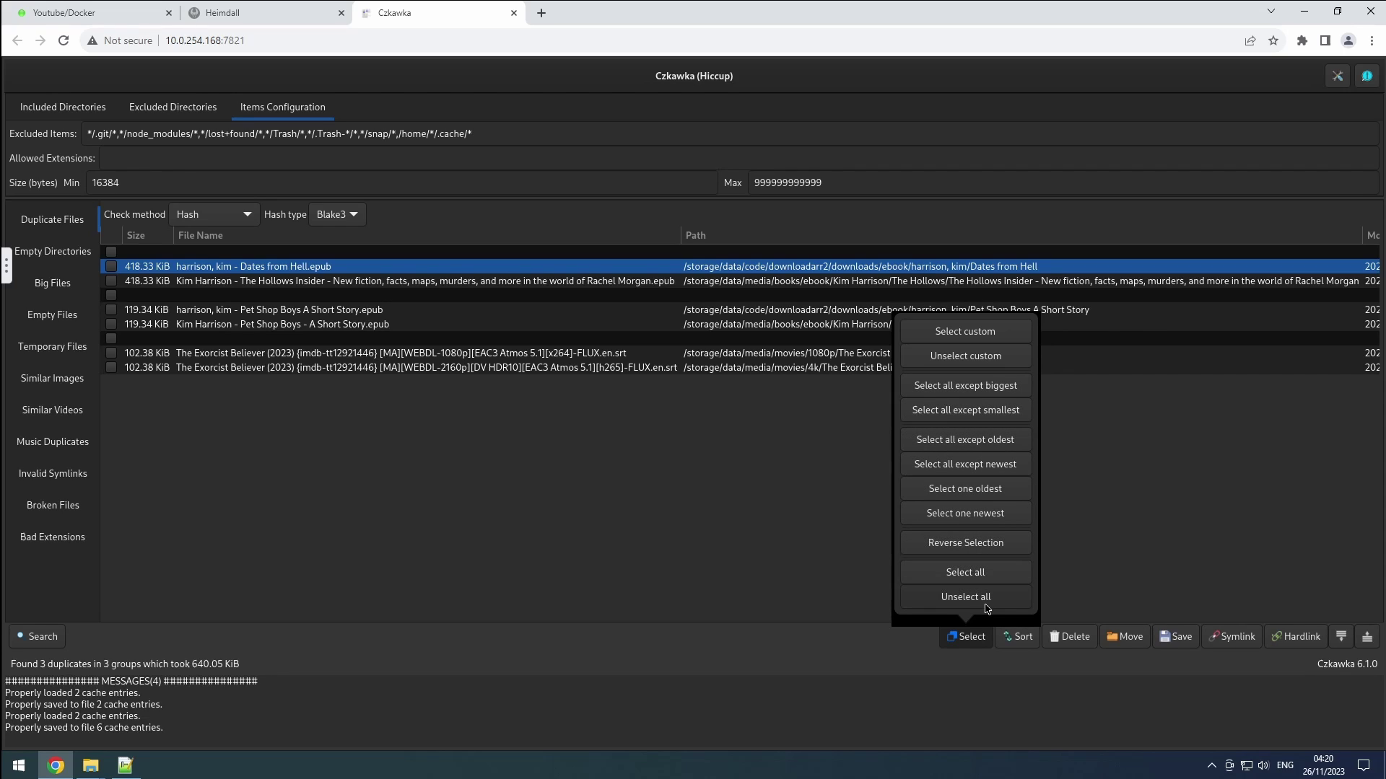
left_click(972, 336)
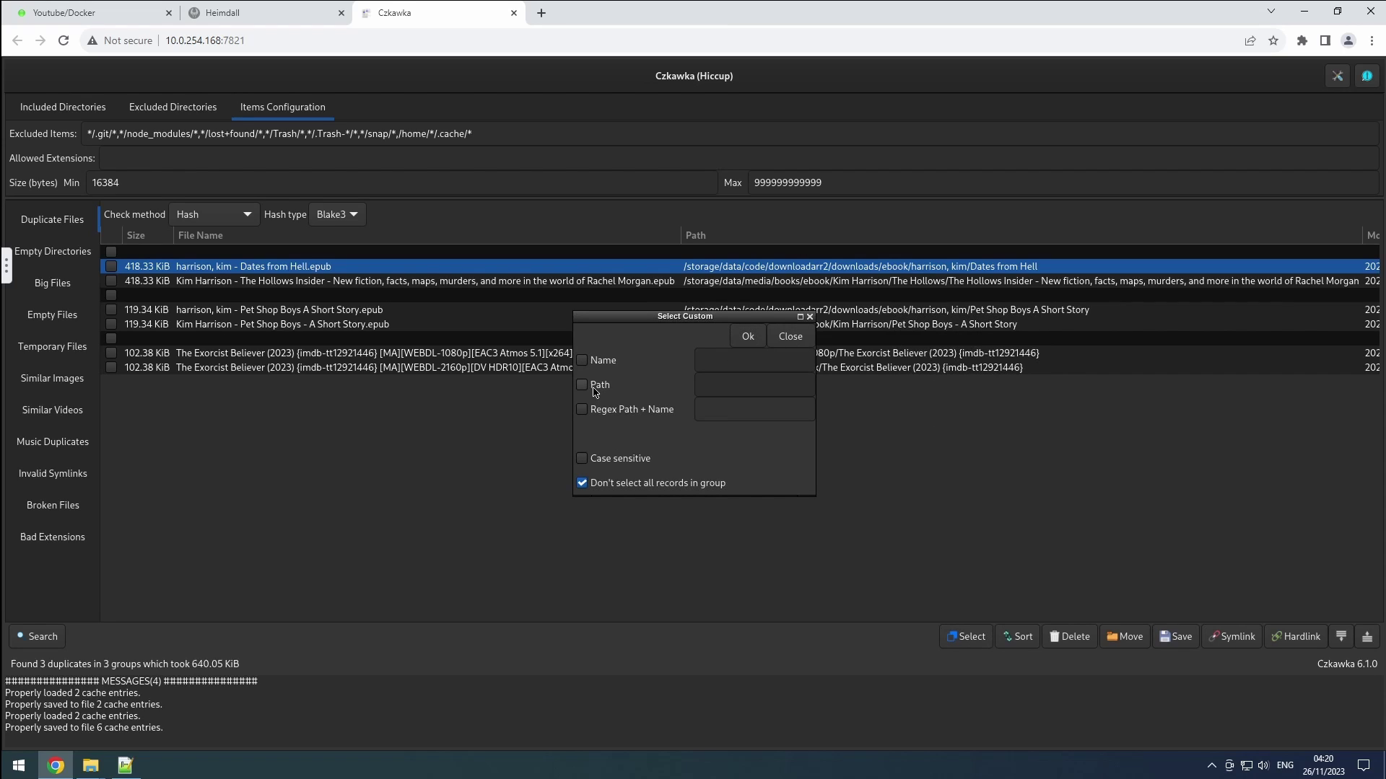
left_click(594, 392)
left_click(715, 384)
type("*download*")
left_click(749, 337)
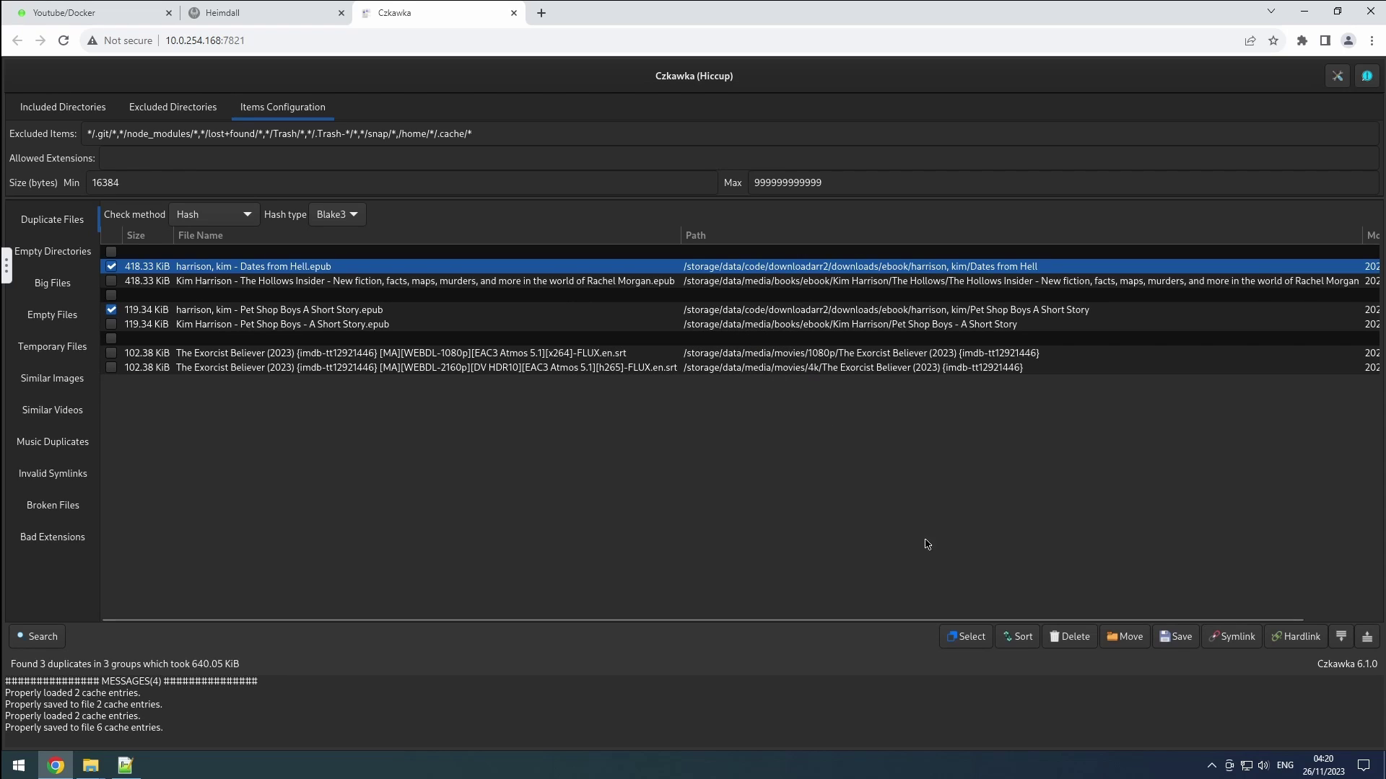
left_click(1018, 638)
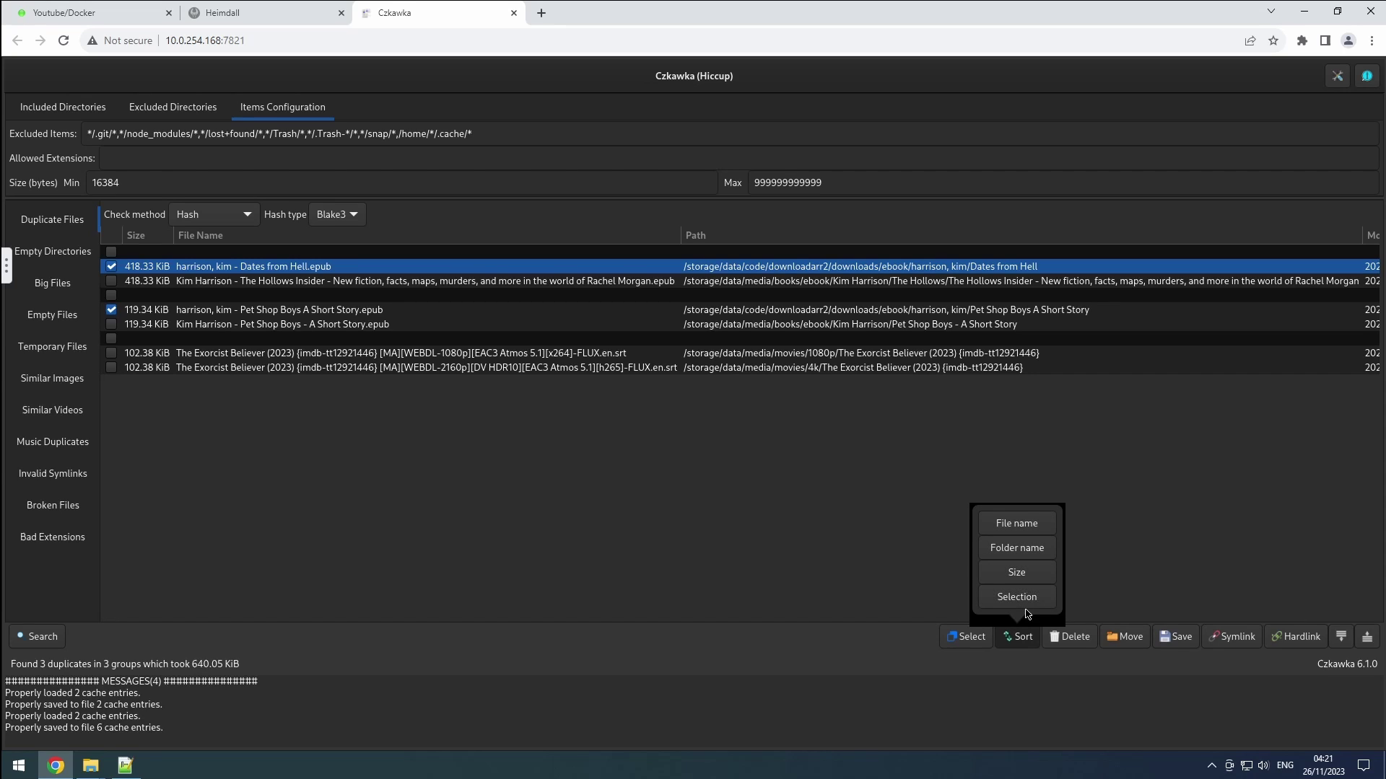
left_click(1027, 599)
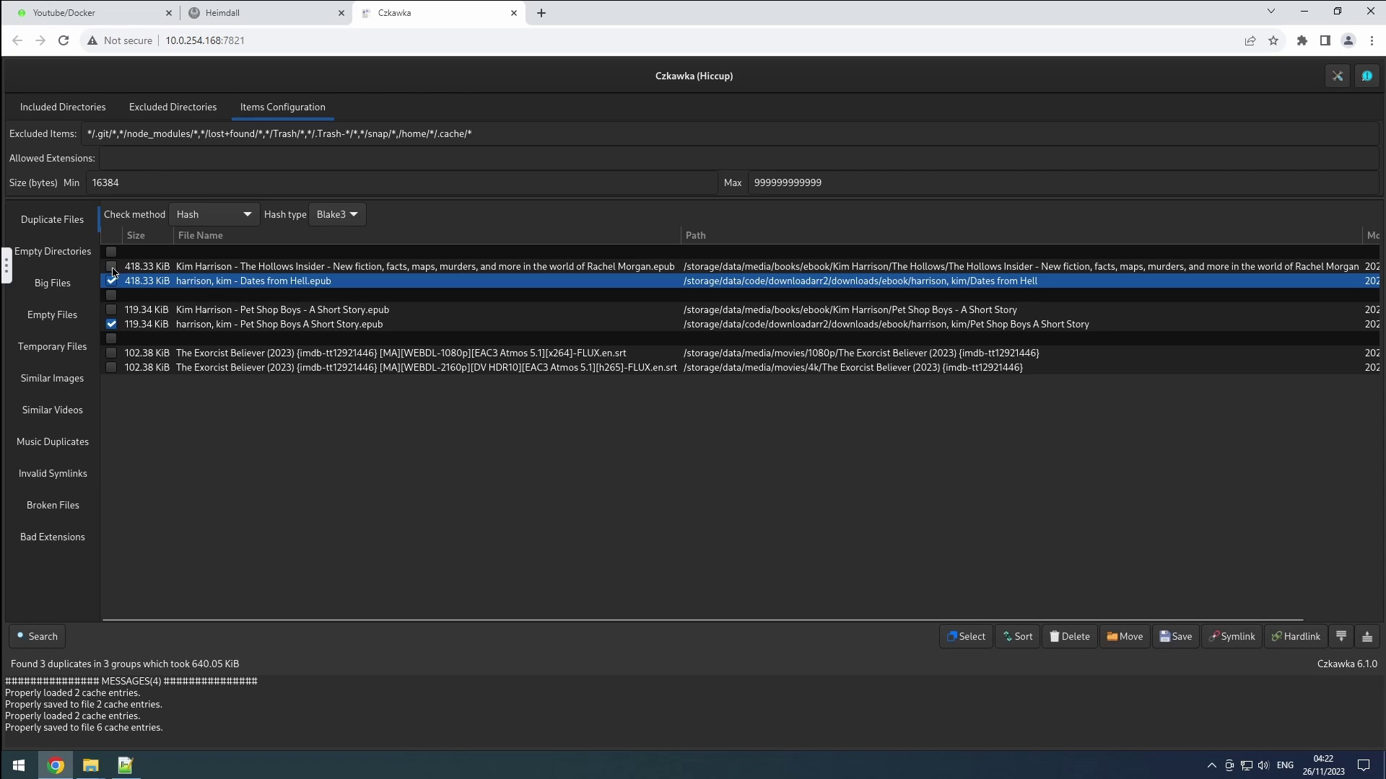
Step: Check The Hollows Insider and Pet Shop Boys library copies, then open the Empty Directories finder
left_click(112, 266)
left_click(112, 310)
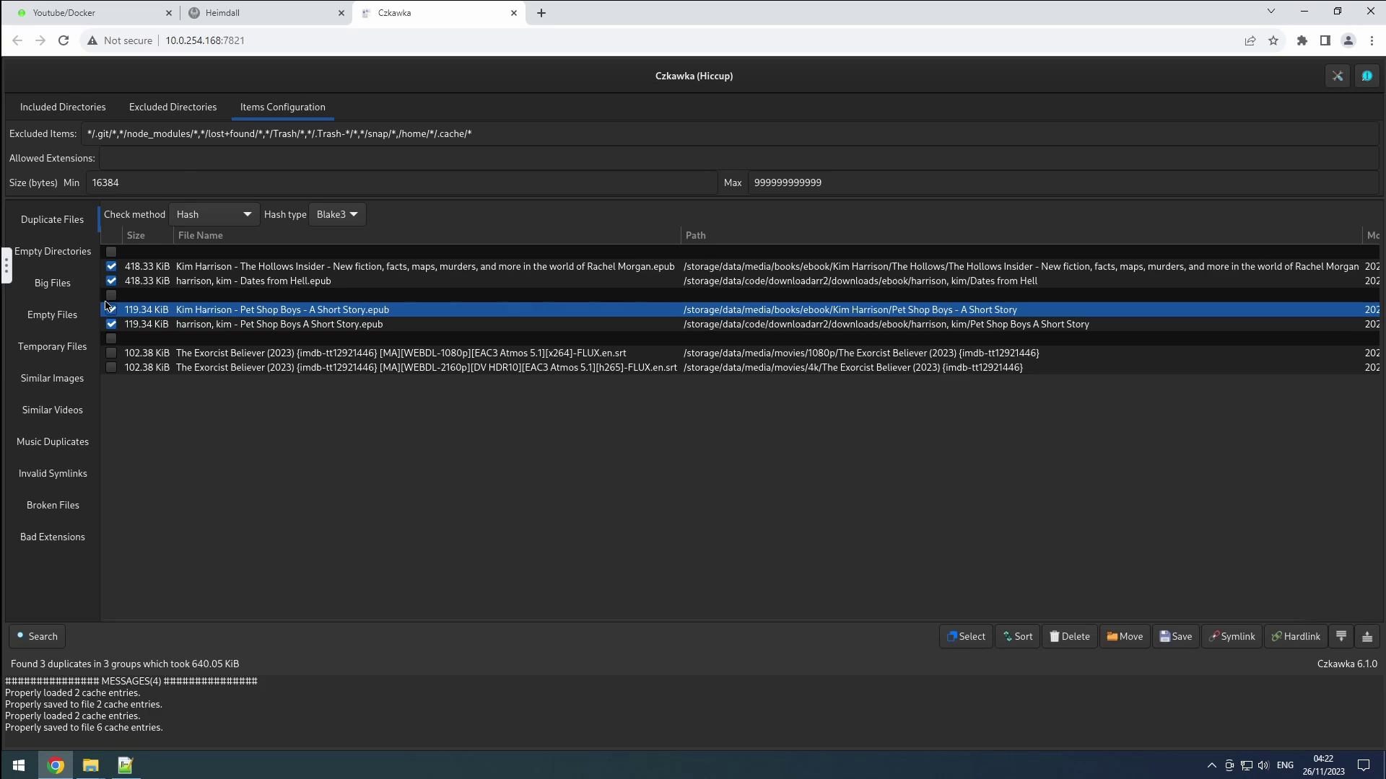
left_click(59, 260)
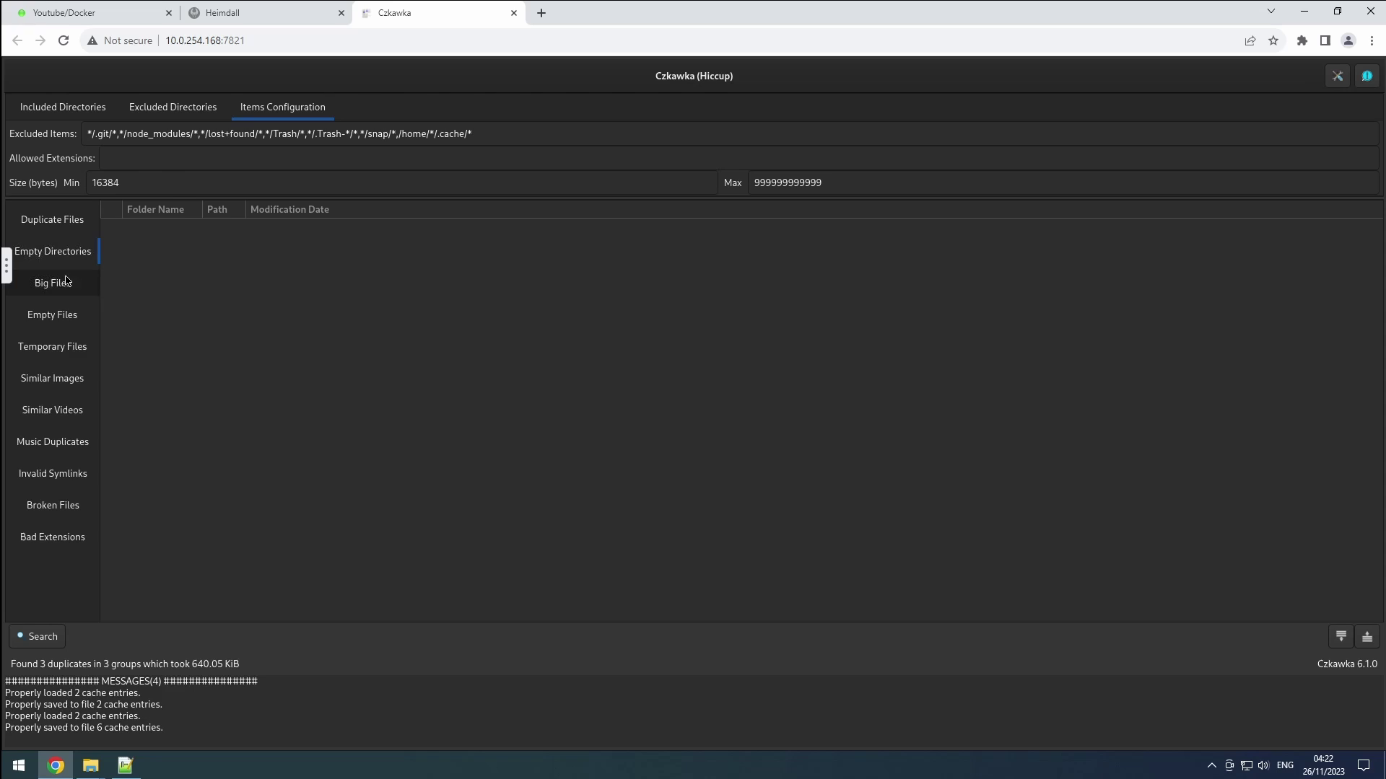
Step: Review Big Files, keeping The Biggest as checked files, then view Empty Files and Temporary Files
left_click(69, 286)
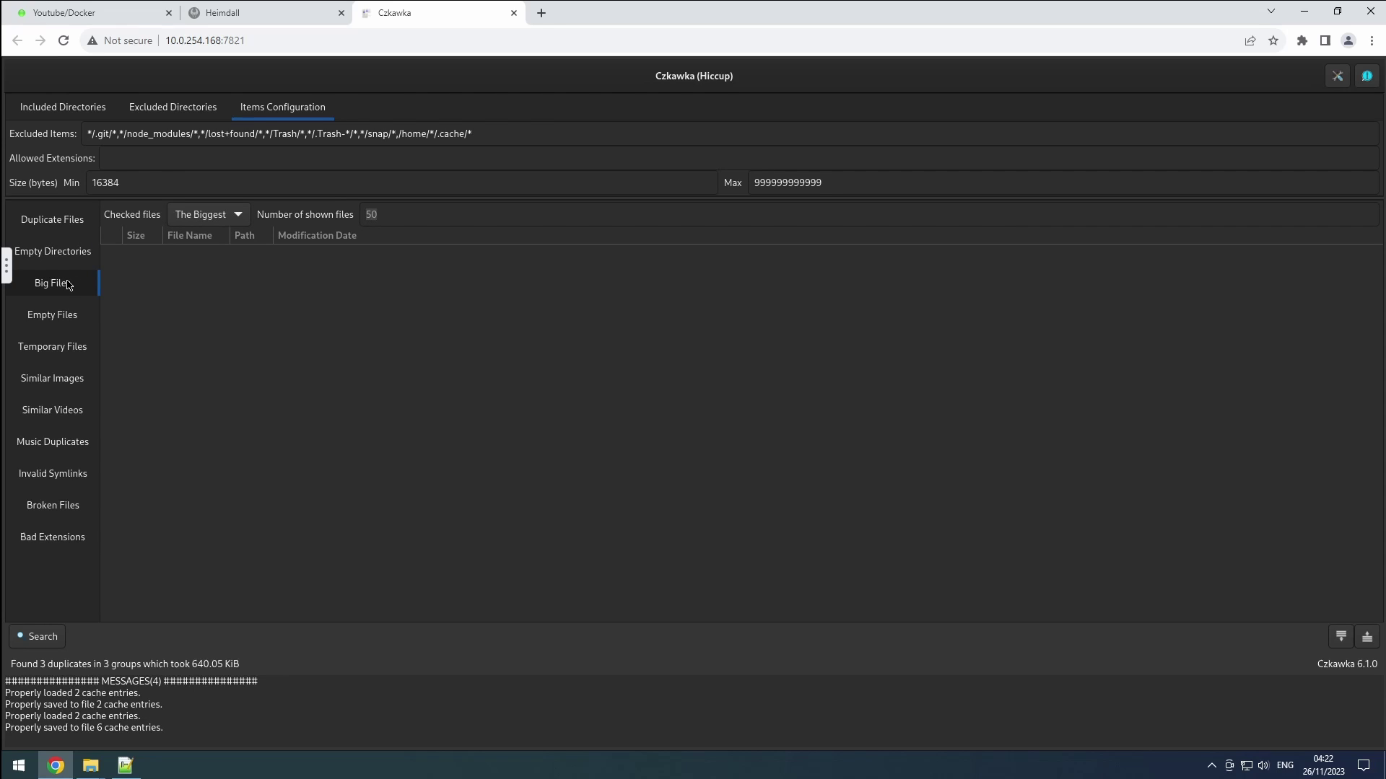
left_click(213, 220)
left_click(213, 224)
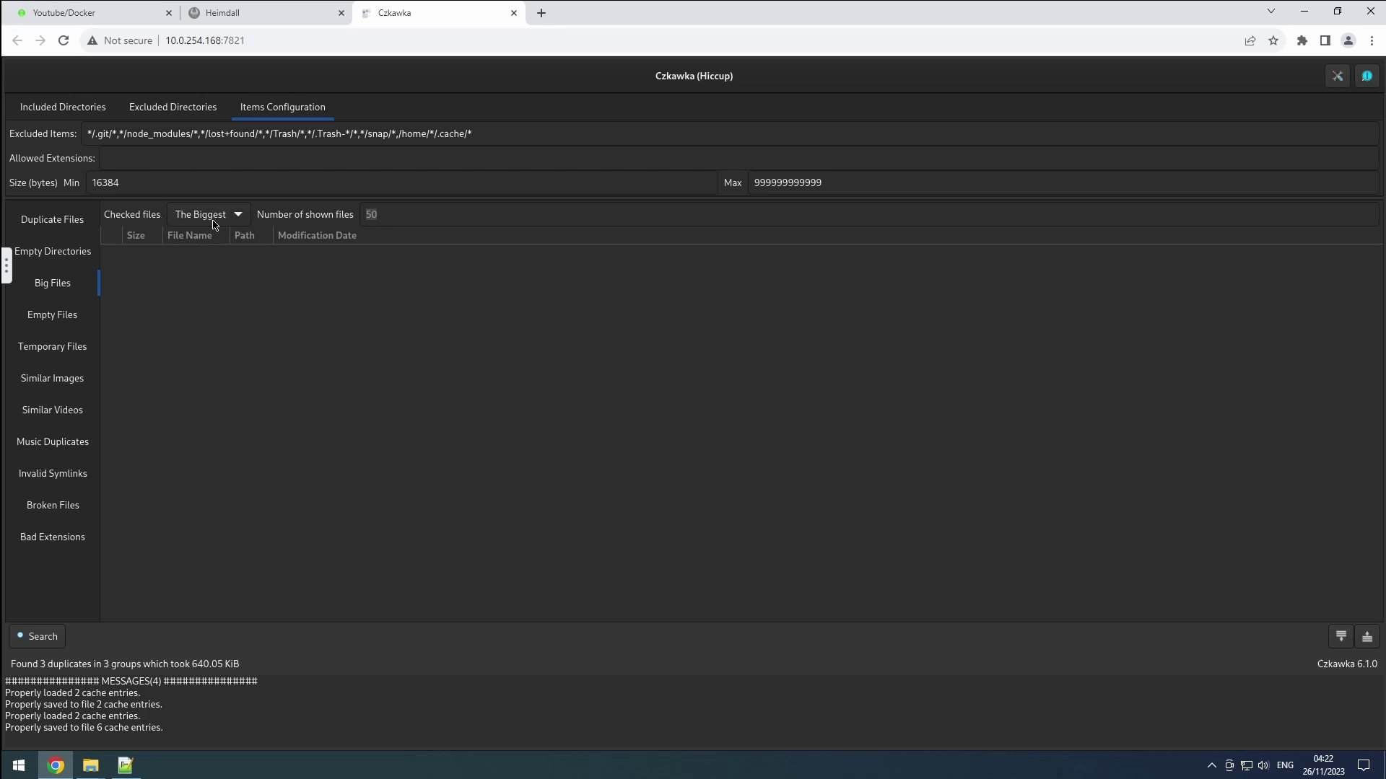
left_click(370, 217)
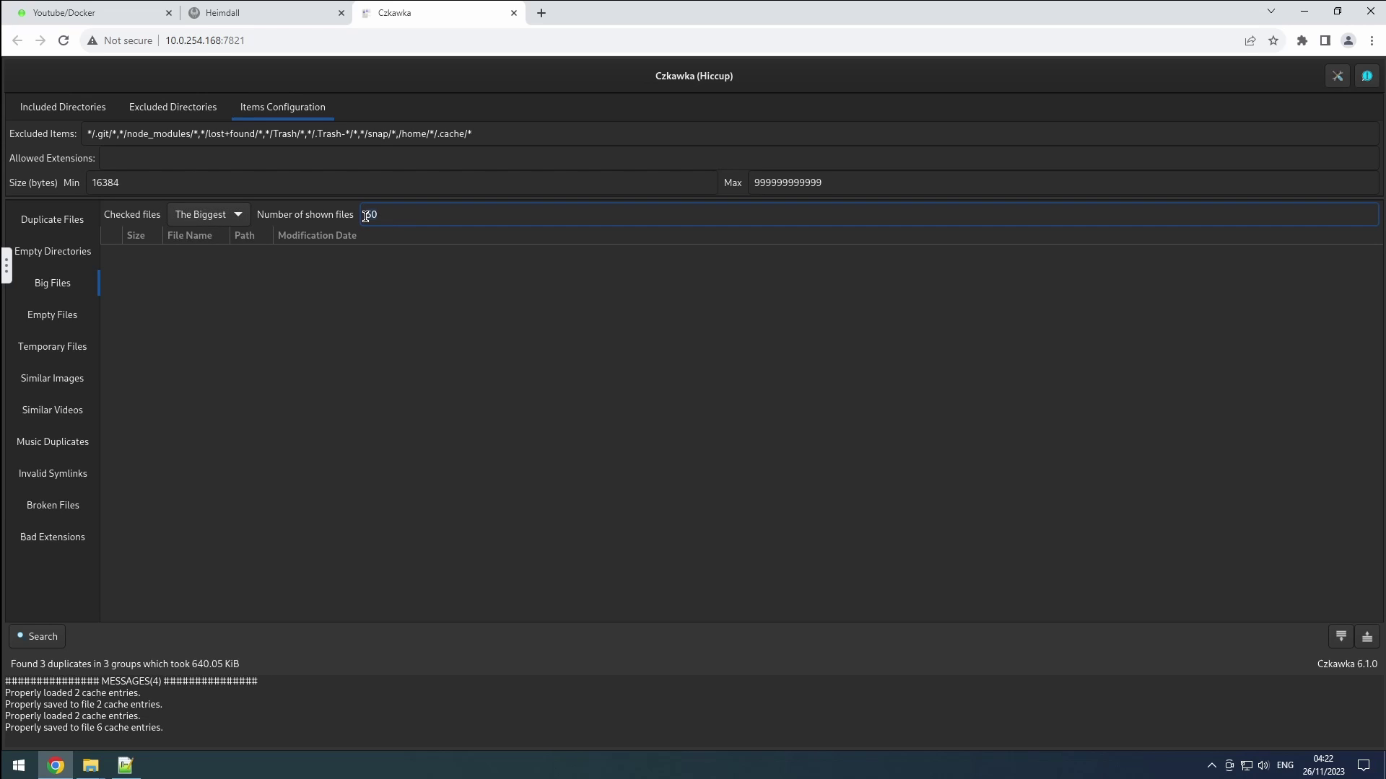
left_click(65, 316)
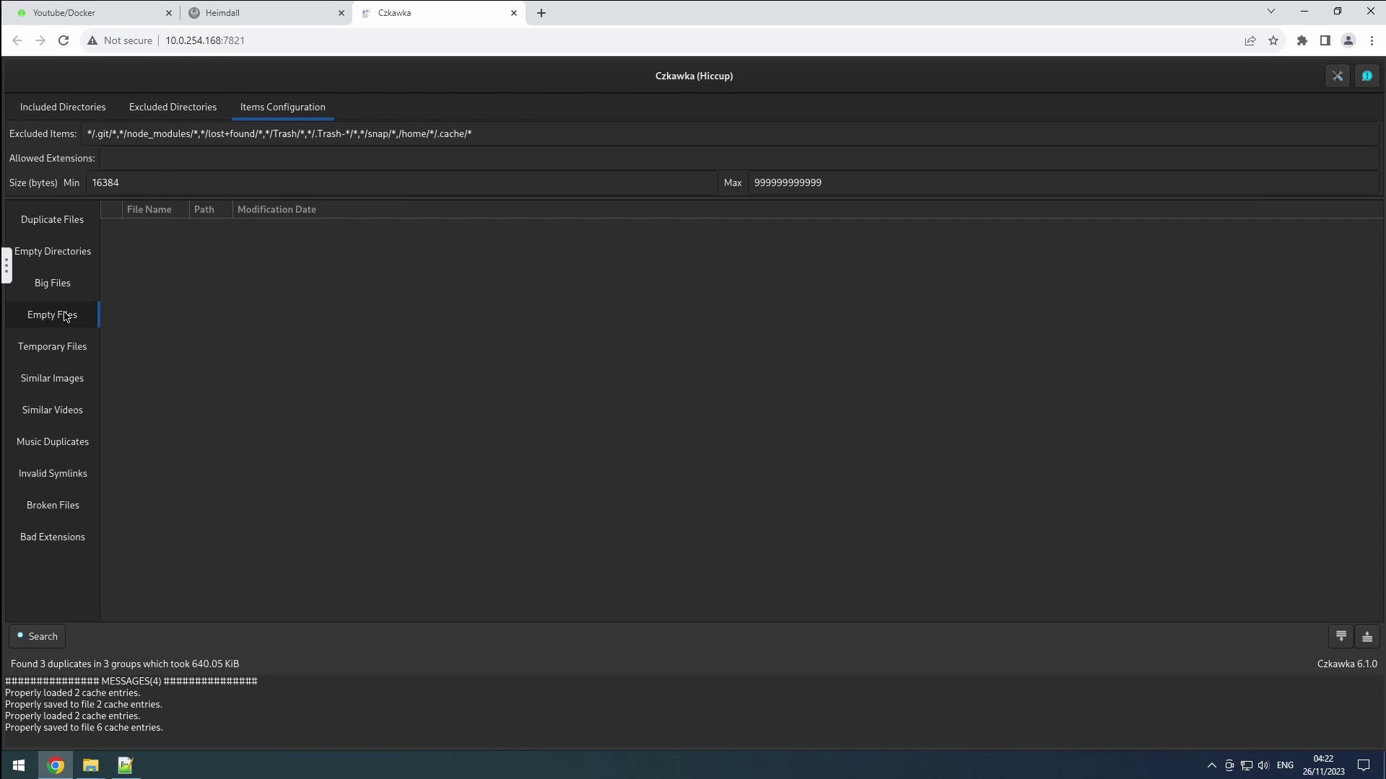
left_click(75, 356)
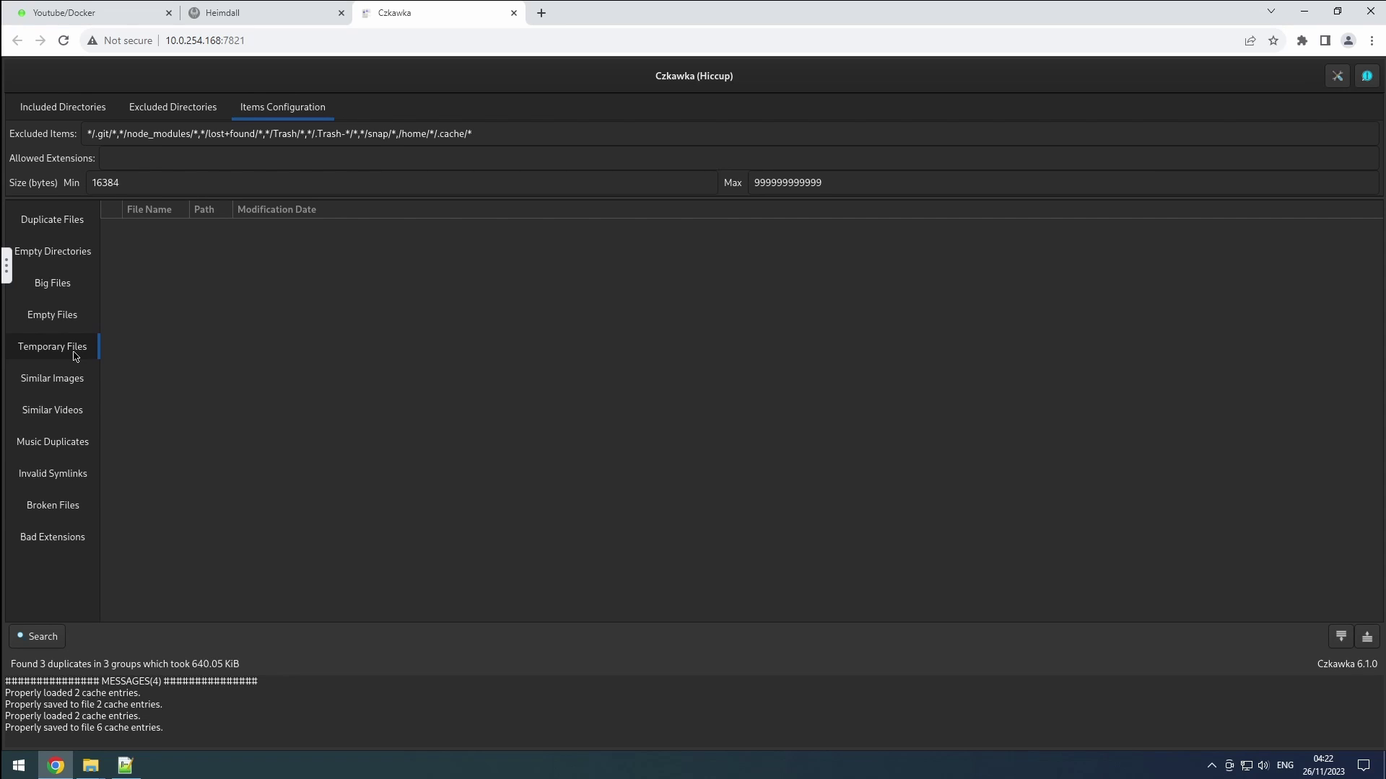
Step: Run a Similar Images scan with Lanczos3 resizing, hash size 8 and Mean hash type
left_click(65, 381)
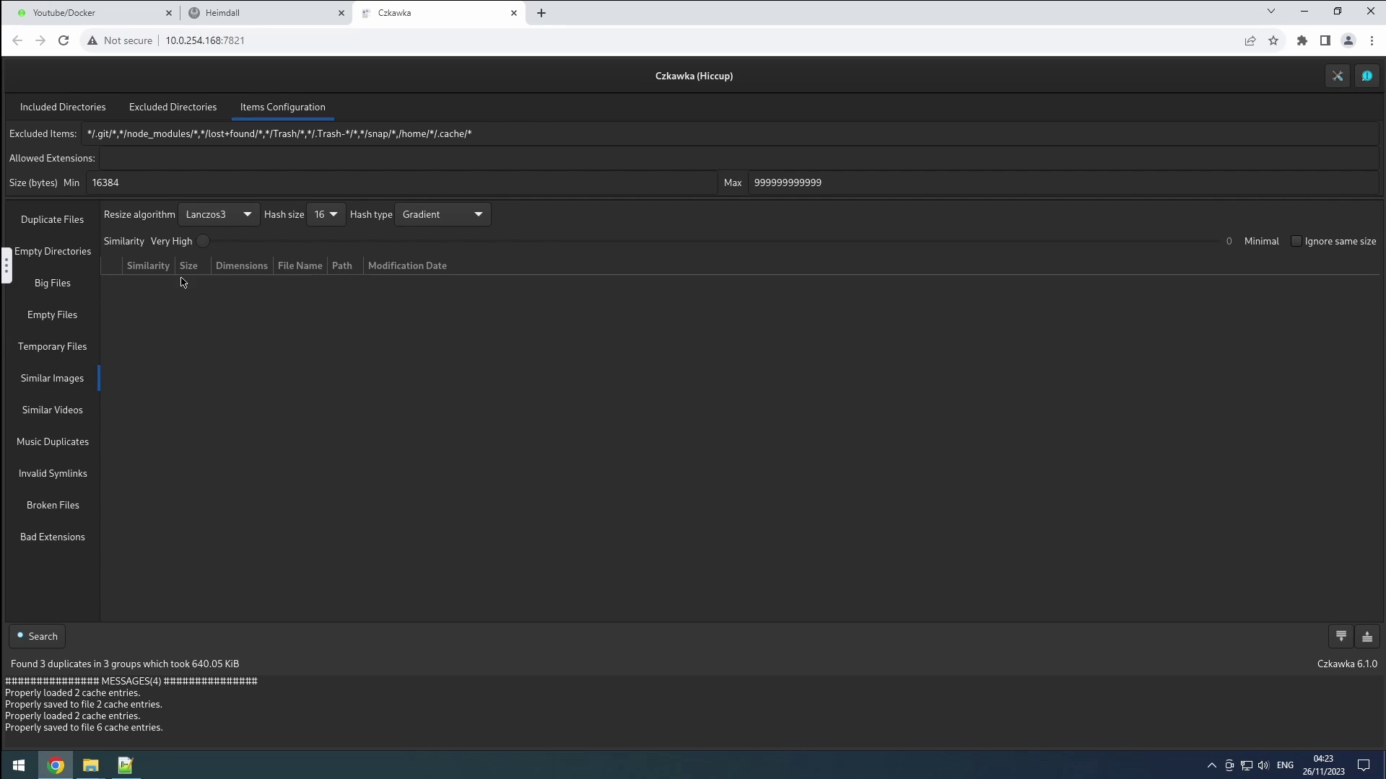
left_click(226, 220)
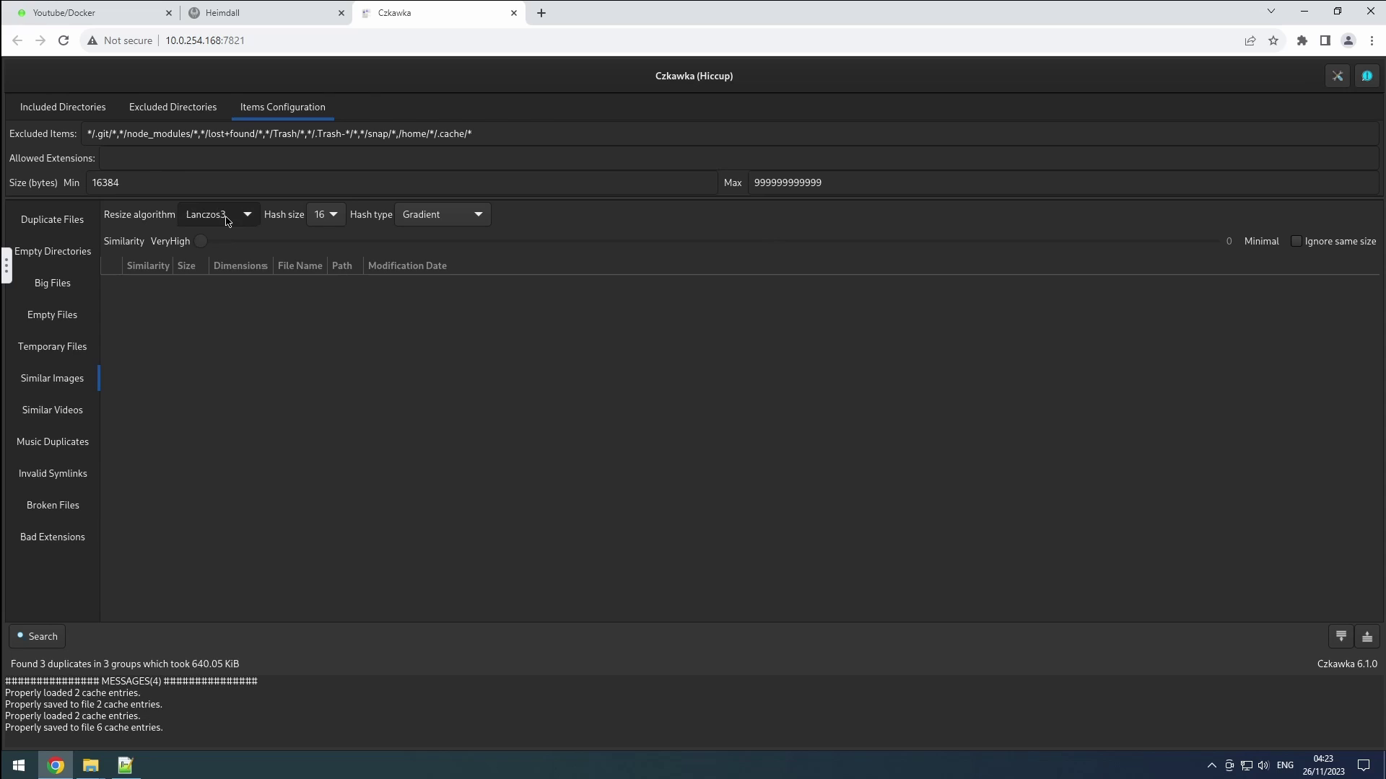
left_click(226, 219)
left_click(326, 219)
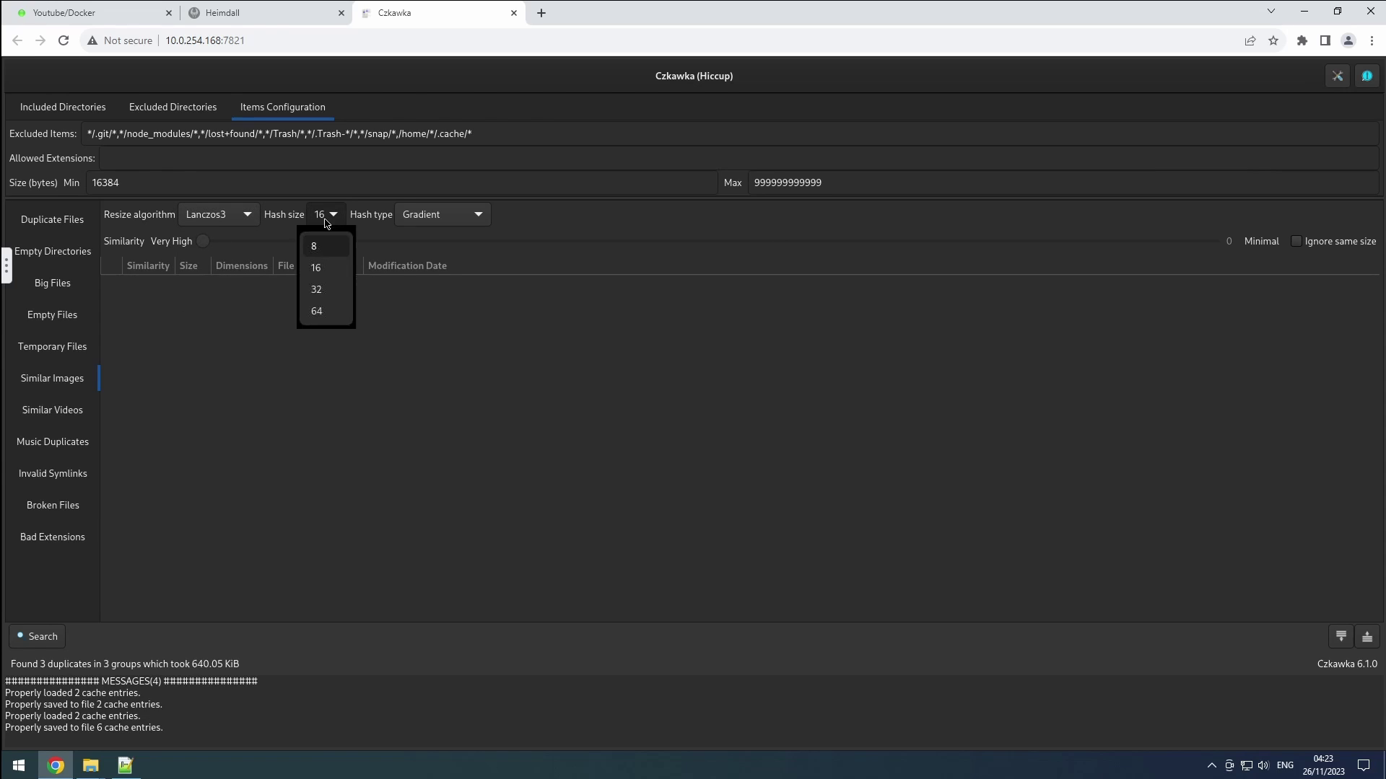
left_click(325, 248)
left_click(418, 220)
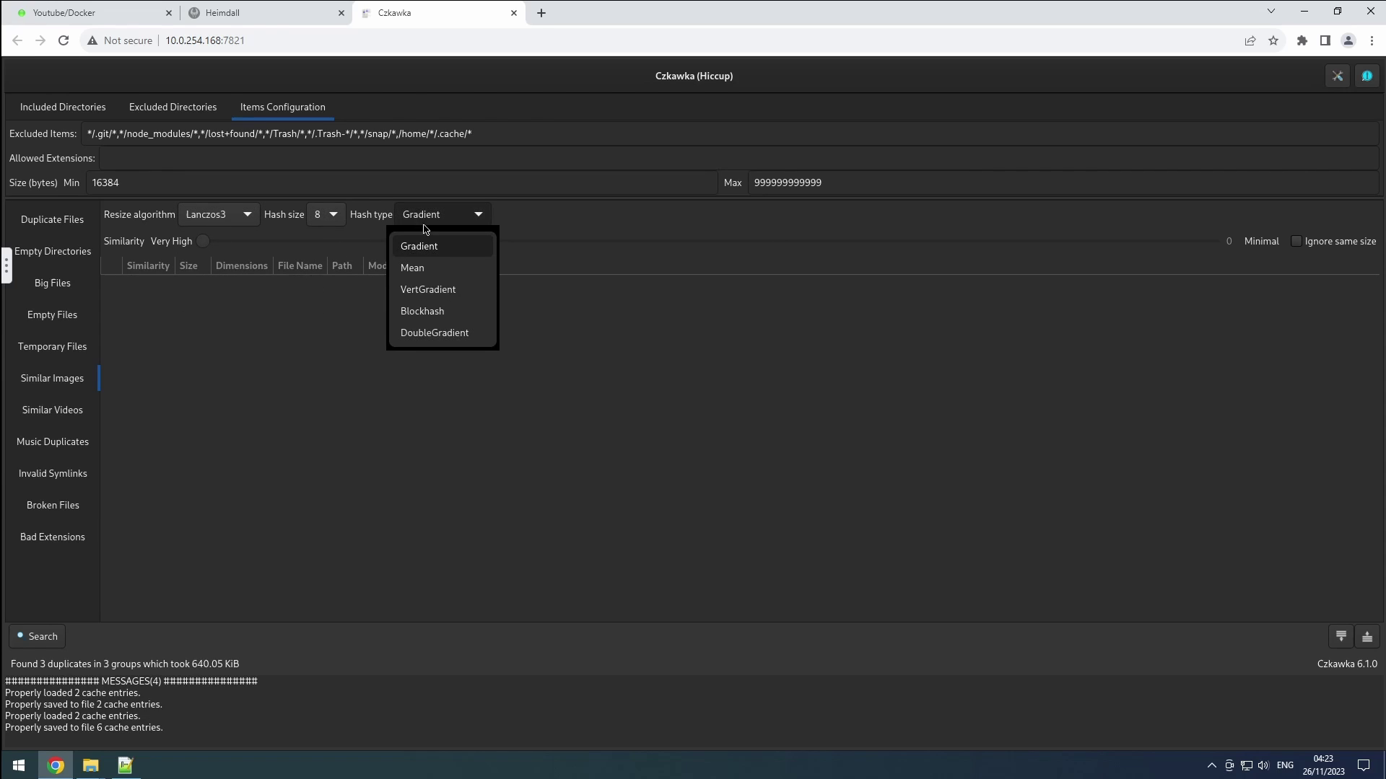
left_click(426, 269)
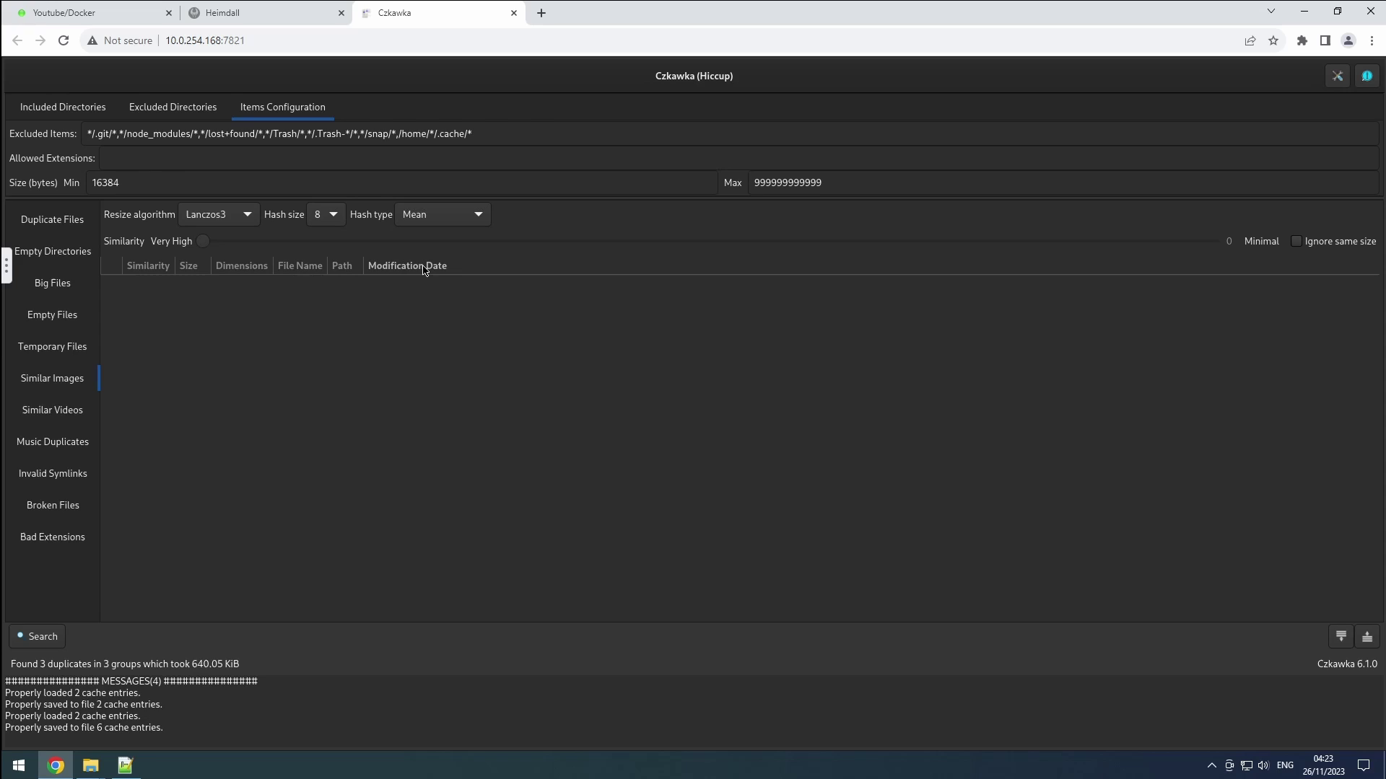
left_click(50, 638)
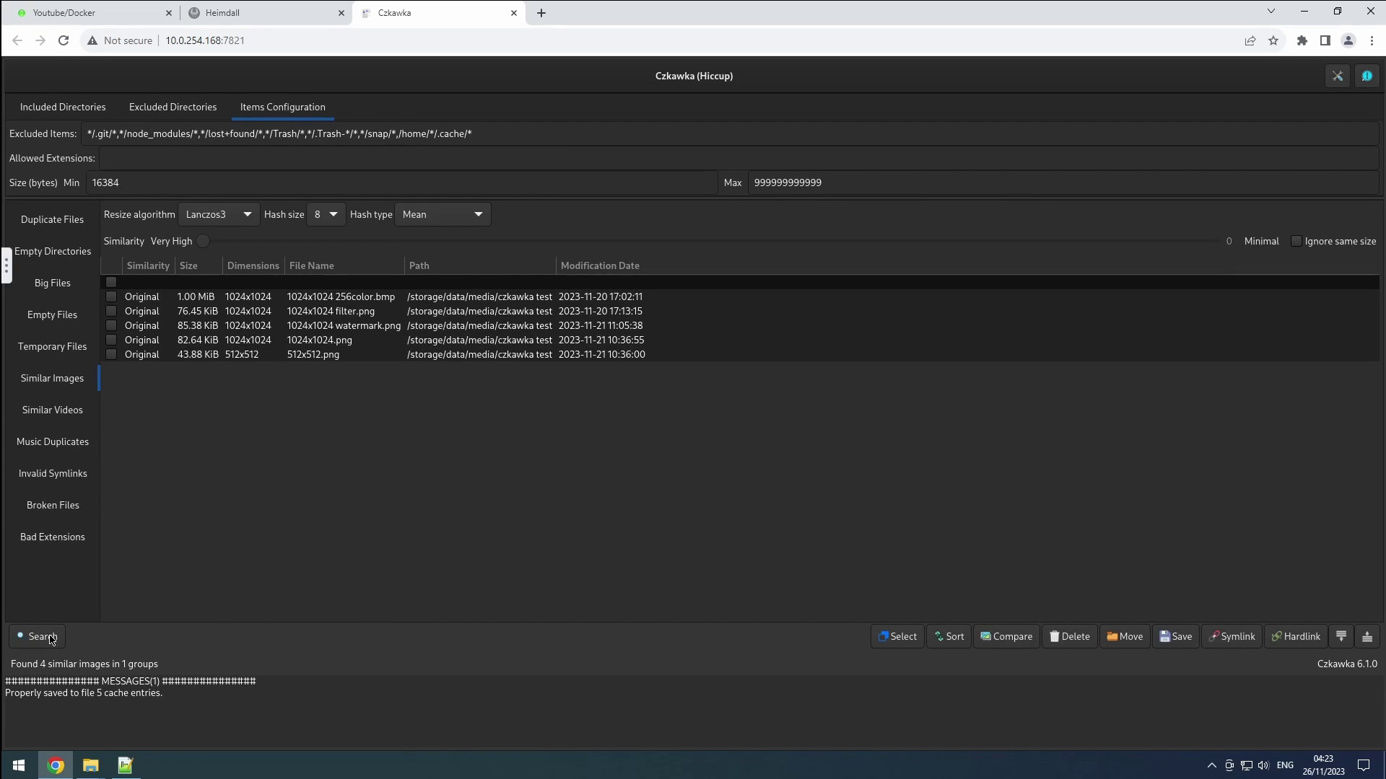
Step: Preview 256color.bmp and filter.png, then compare watermark.png and 1024x1024.png side by side
left_click(159, 299)
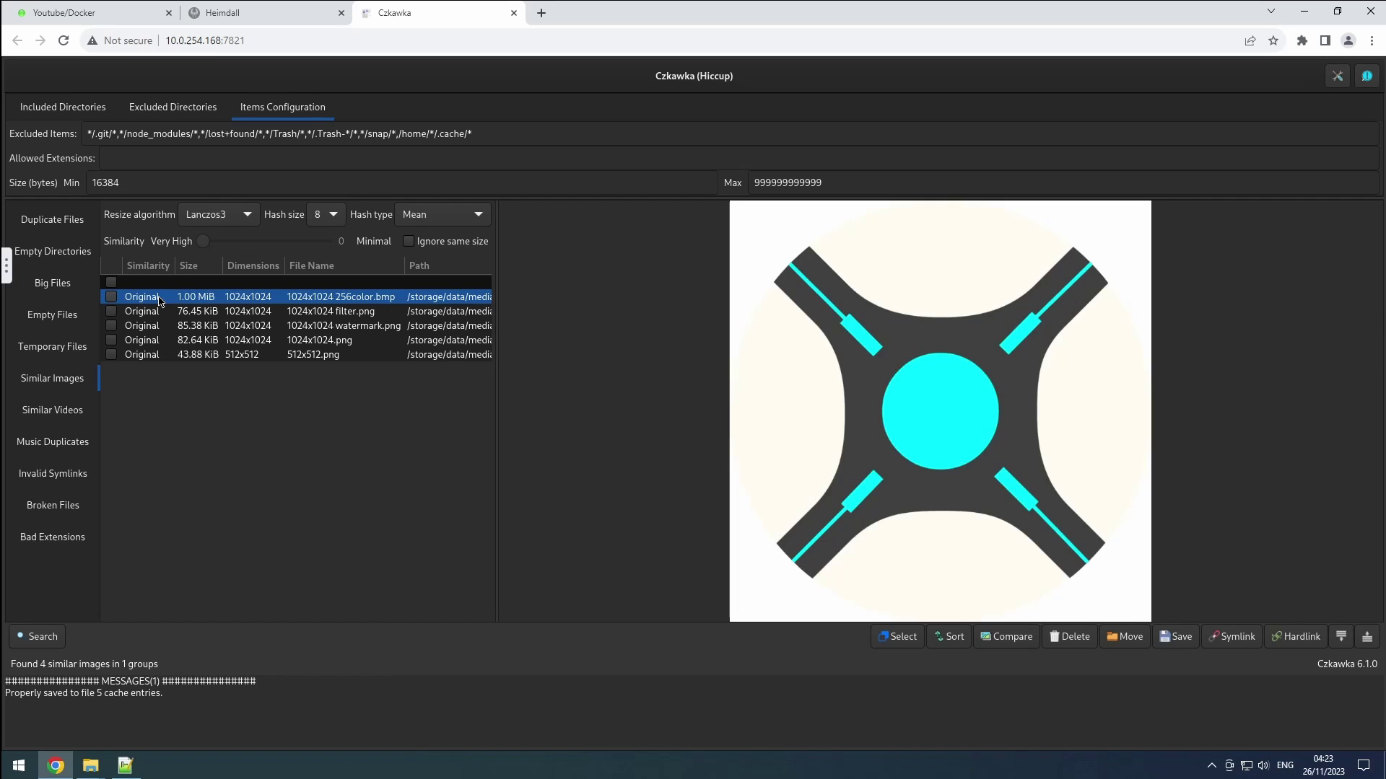
left_click(153, 314)
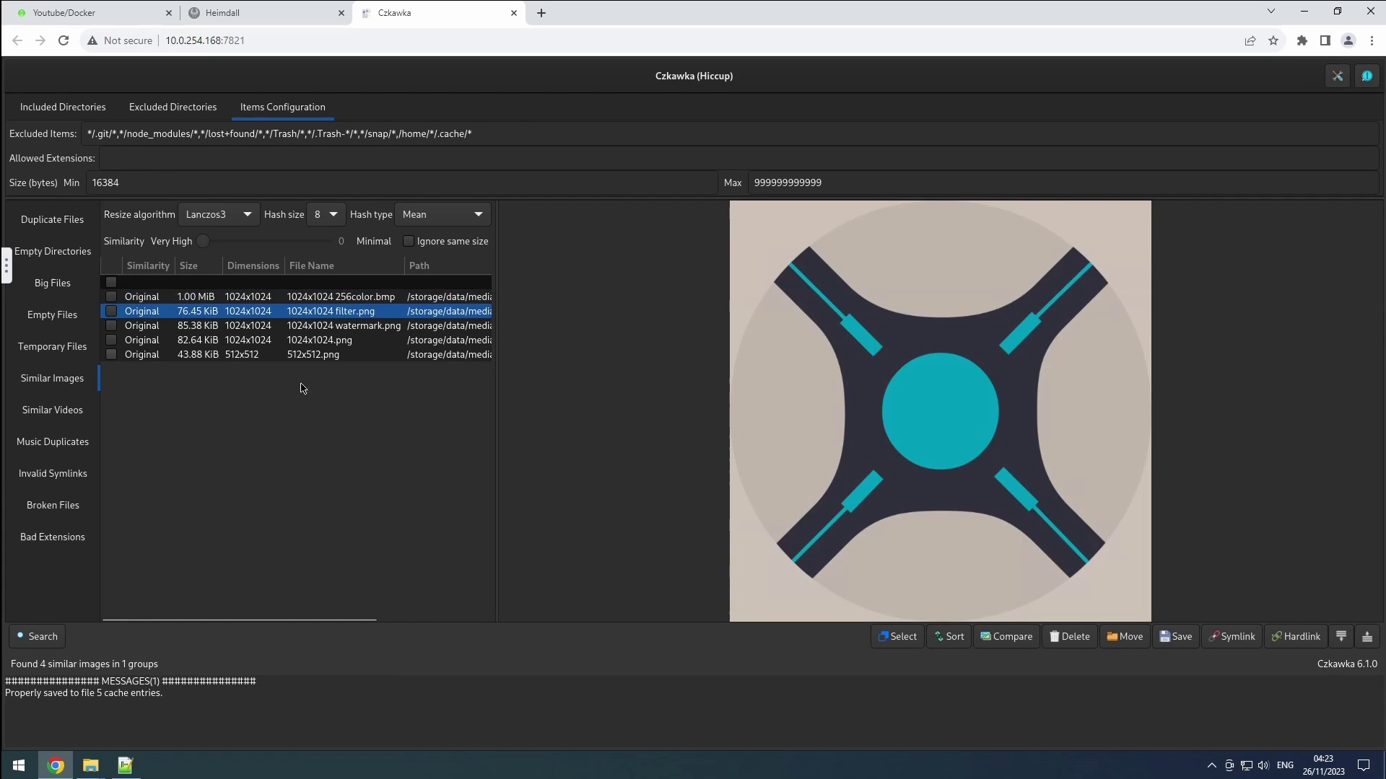
left_click(1003, 638)
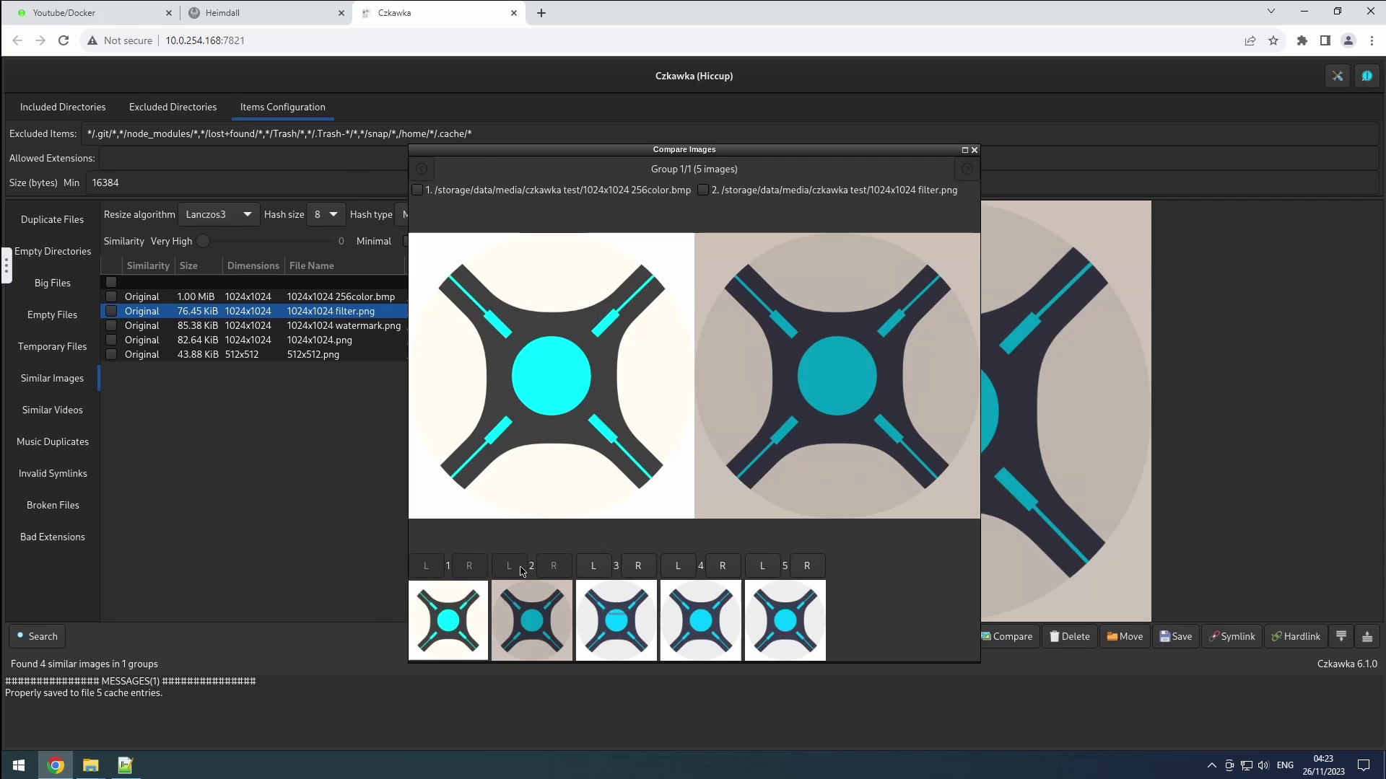
left_click(593, 566)
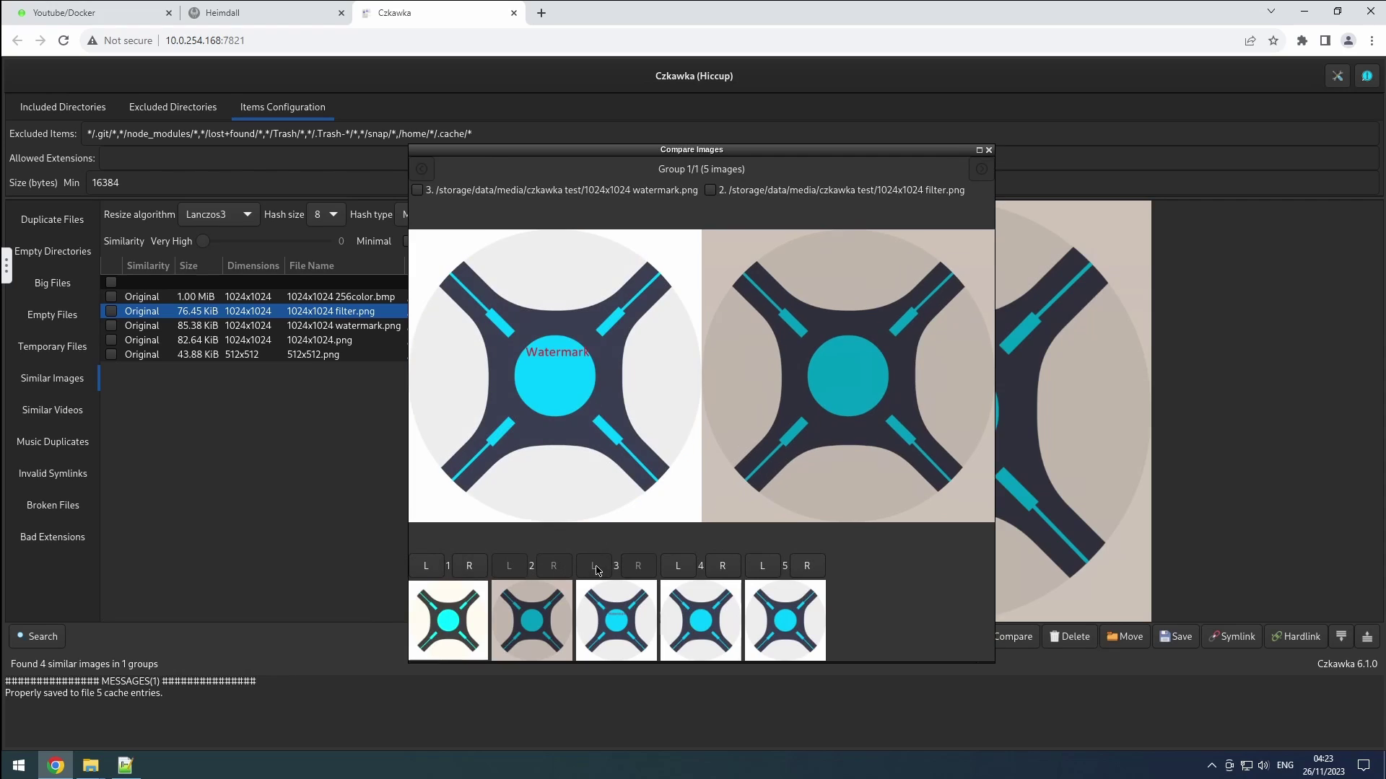
left_click(678, 566)
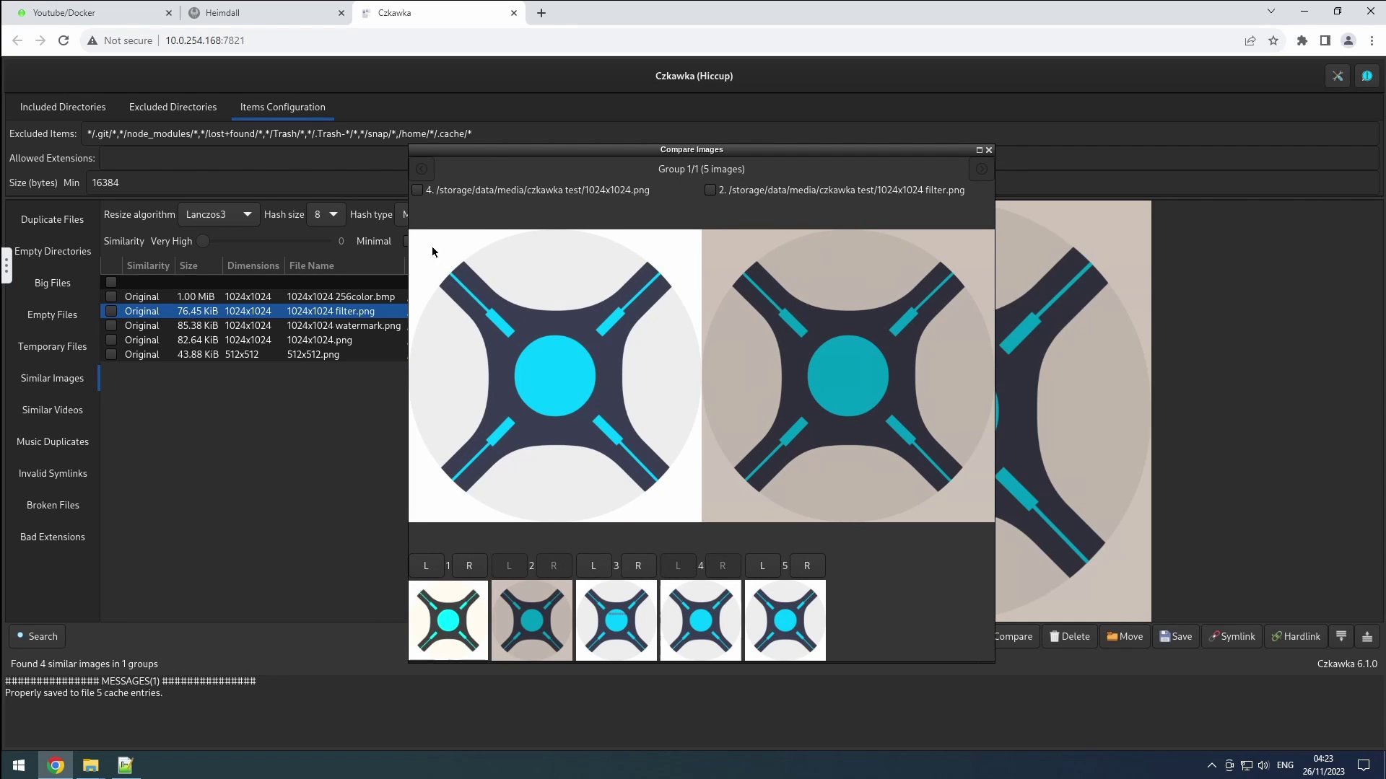
left_click(417, 191)
left_click(417, 191)
left_click(989, 150)
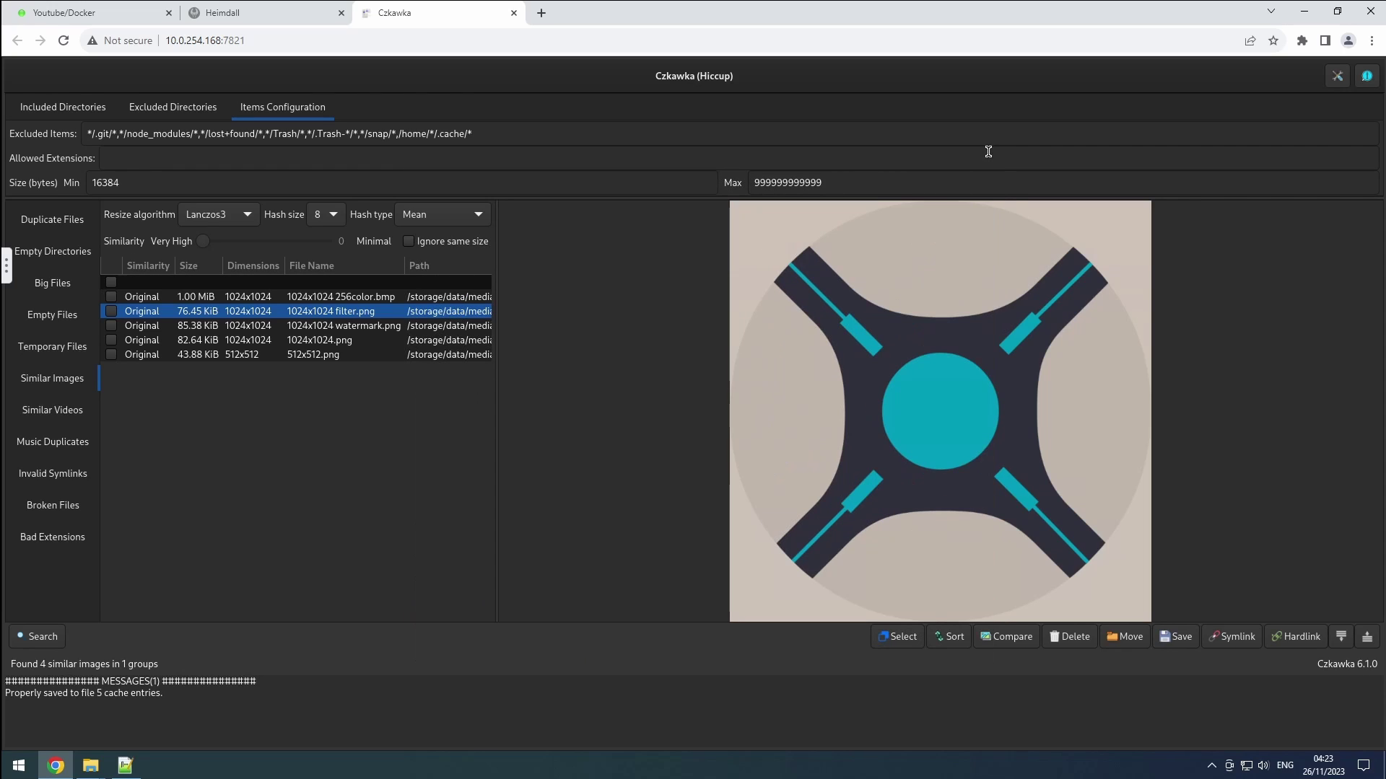
Step: Check watermark.png, filter.png, 256color.bmp and 512x512.png, and sort results by selection
left_click(111, 326)
left_click(111, 311)
left_click(111, 297)
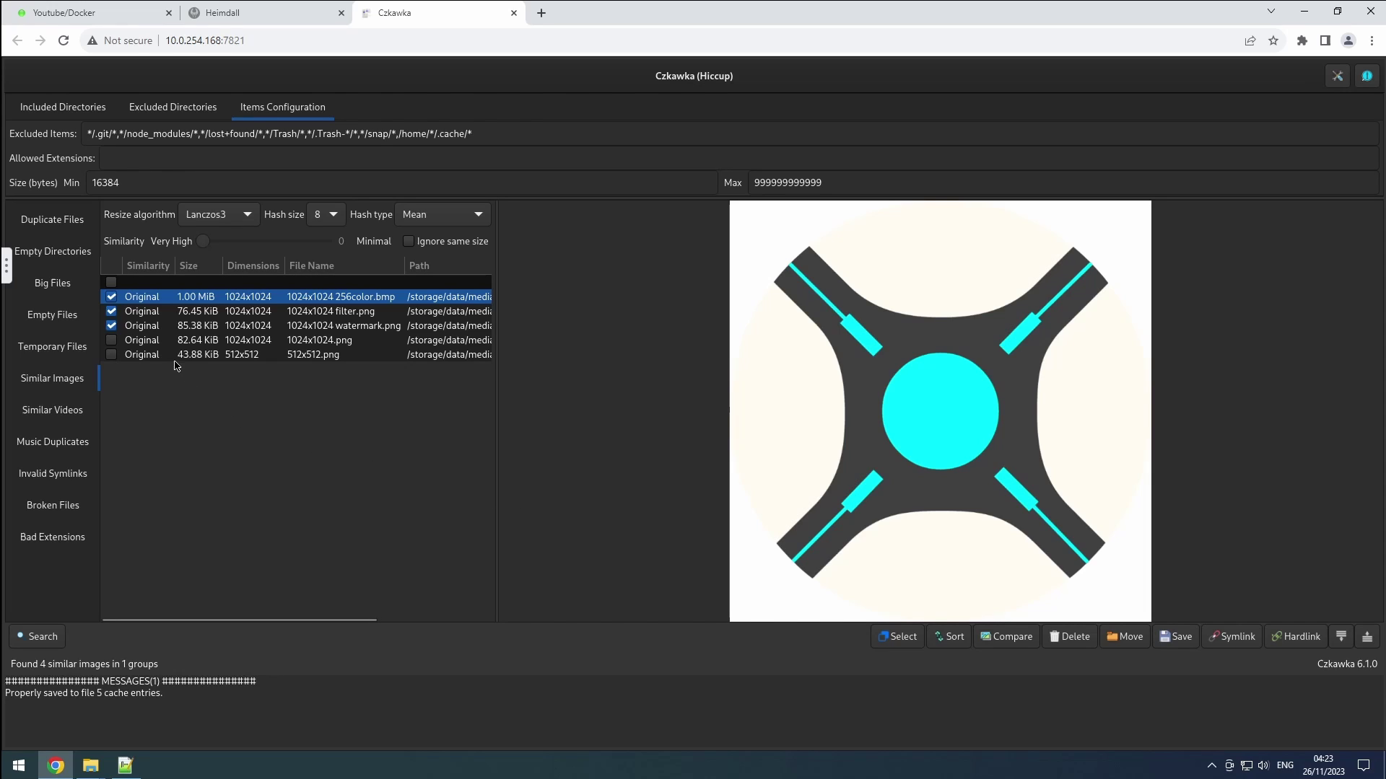
left_click(216, 344)
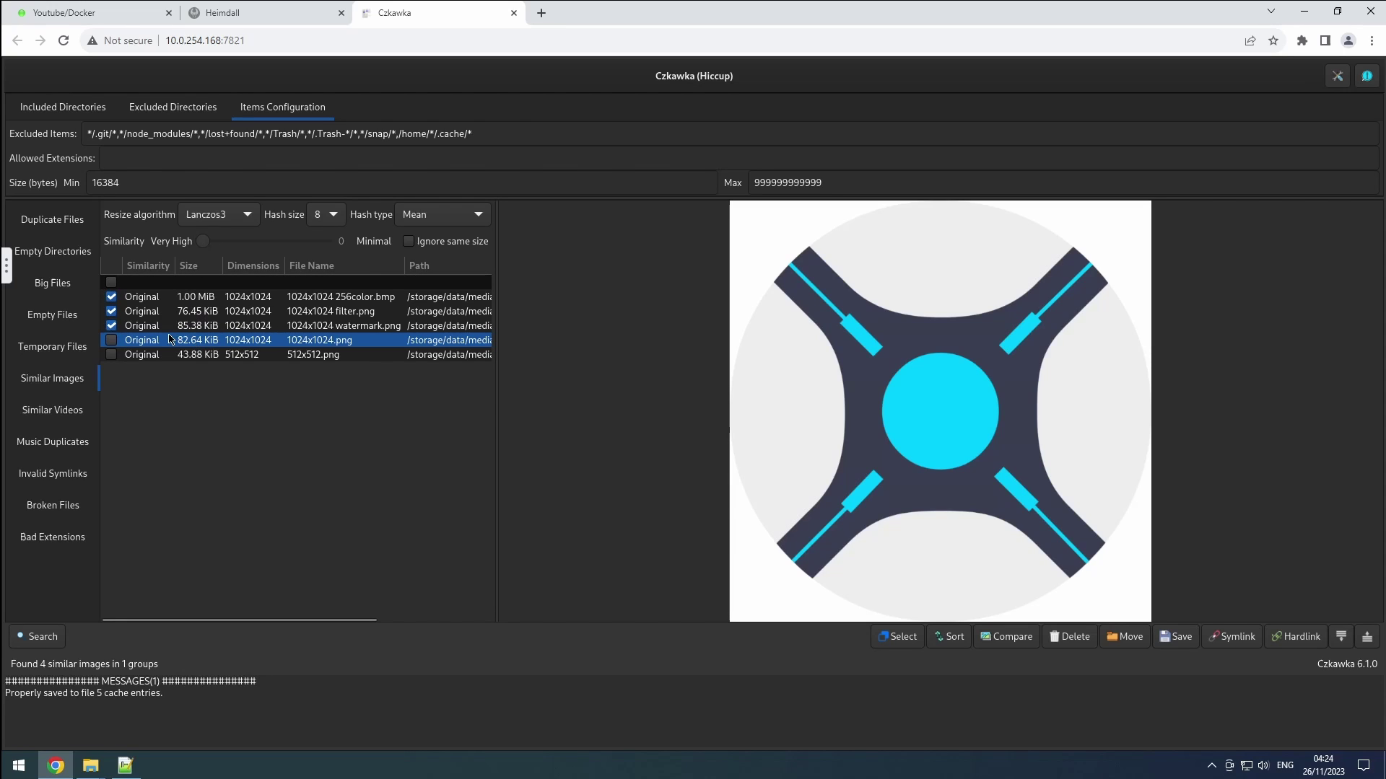
left_click(111, 355)
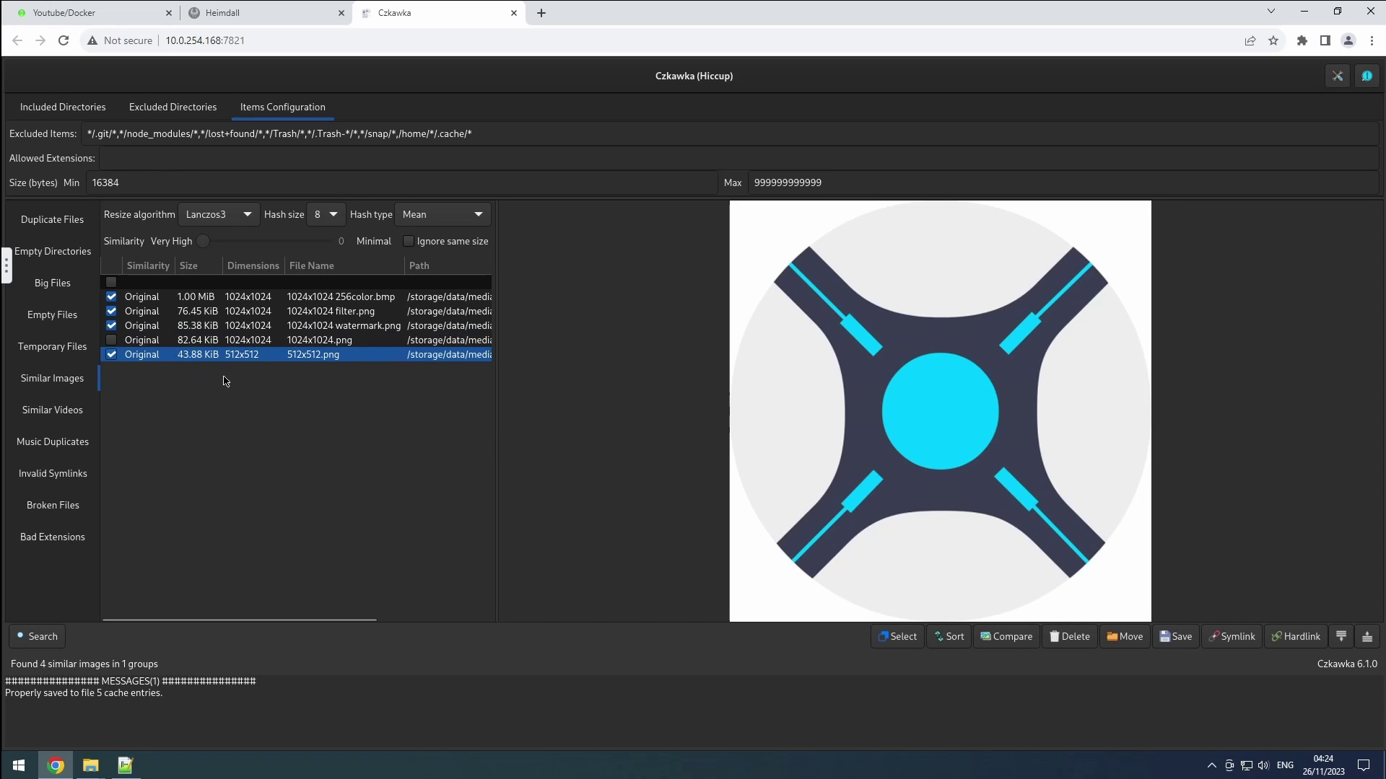
left_click(950, 636)
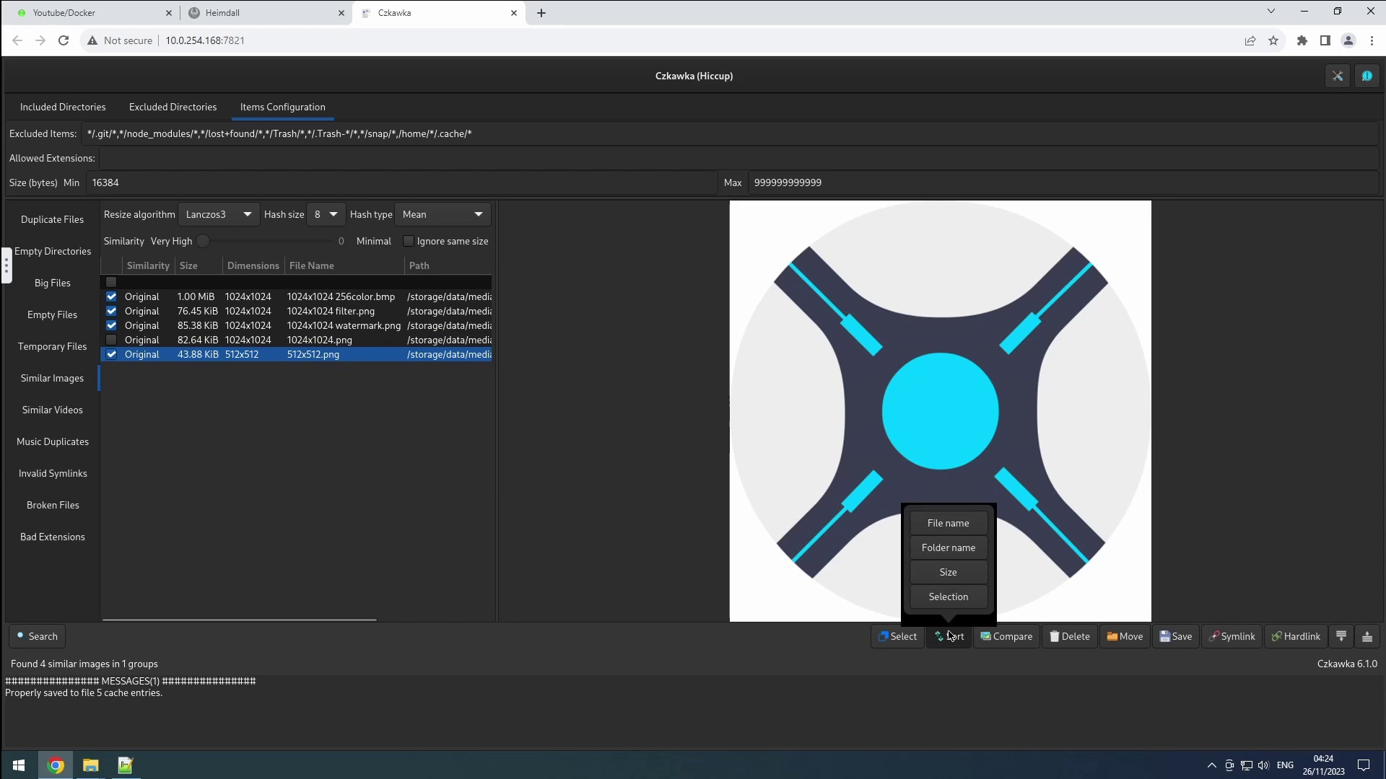
left_click(950, 605)
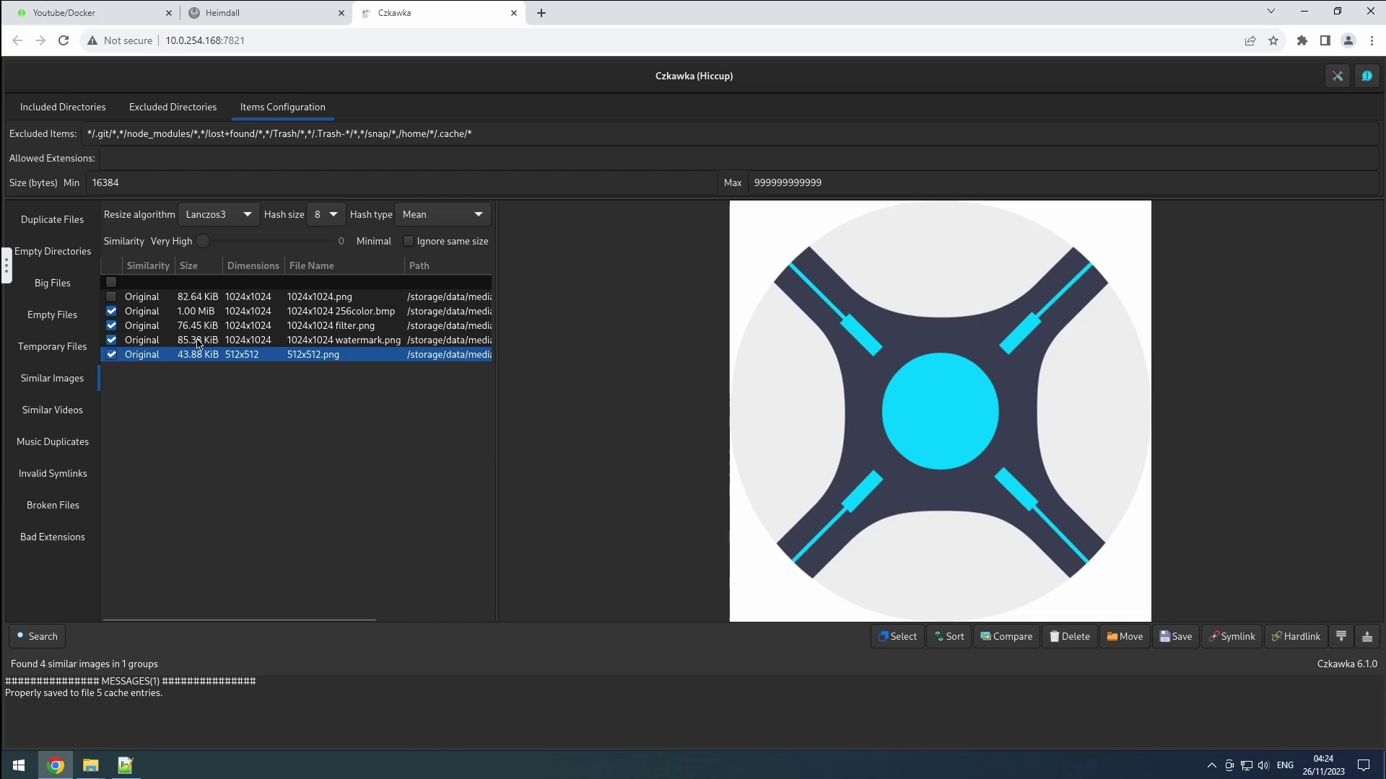
Step: Check 1024x1024.png as well and hardlink all five images, confirming the link
left_click(113, 297)
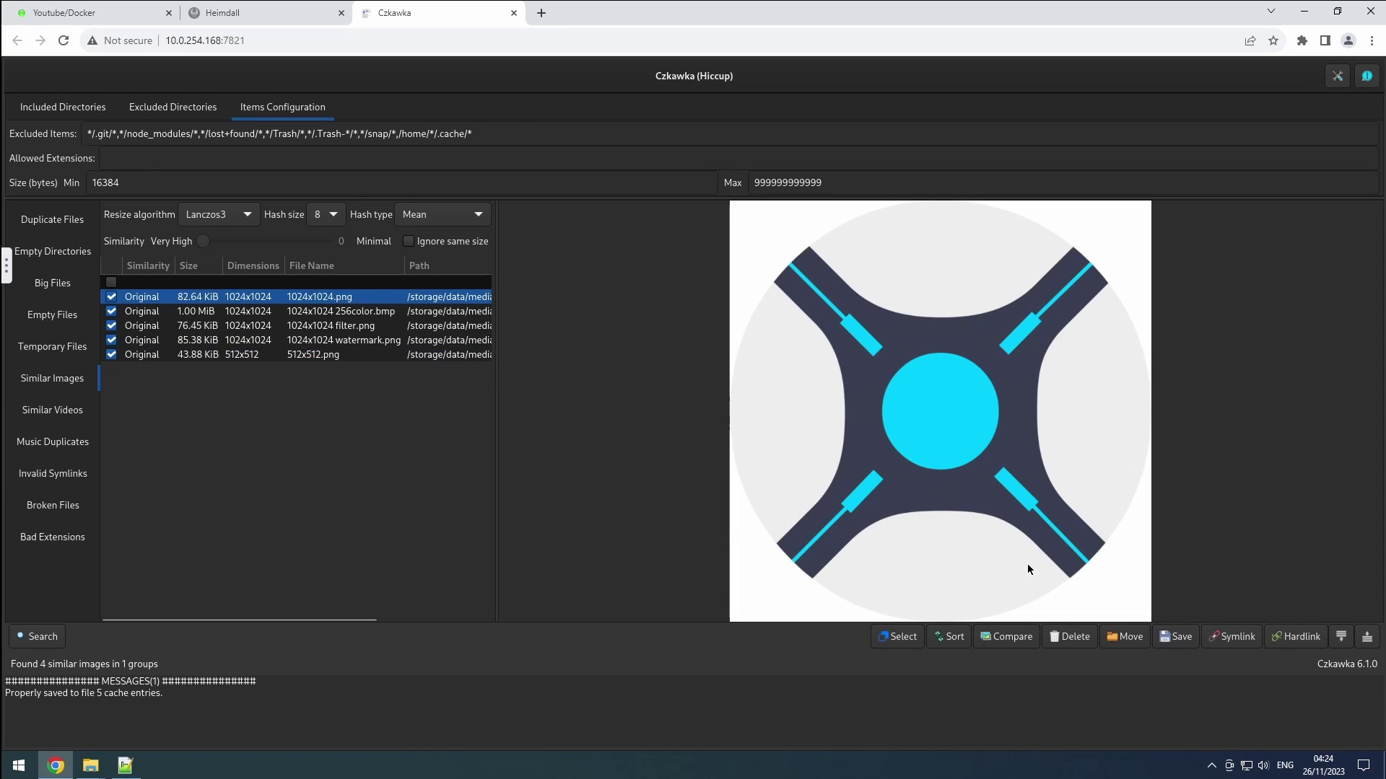
left_click(1288, 640)
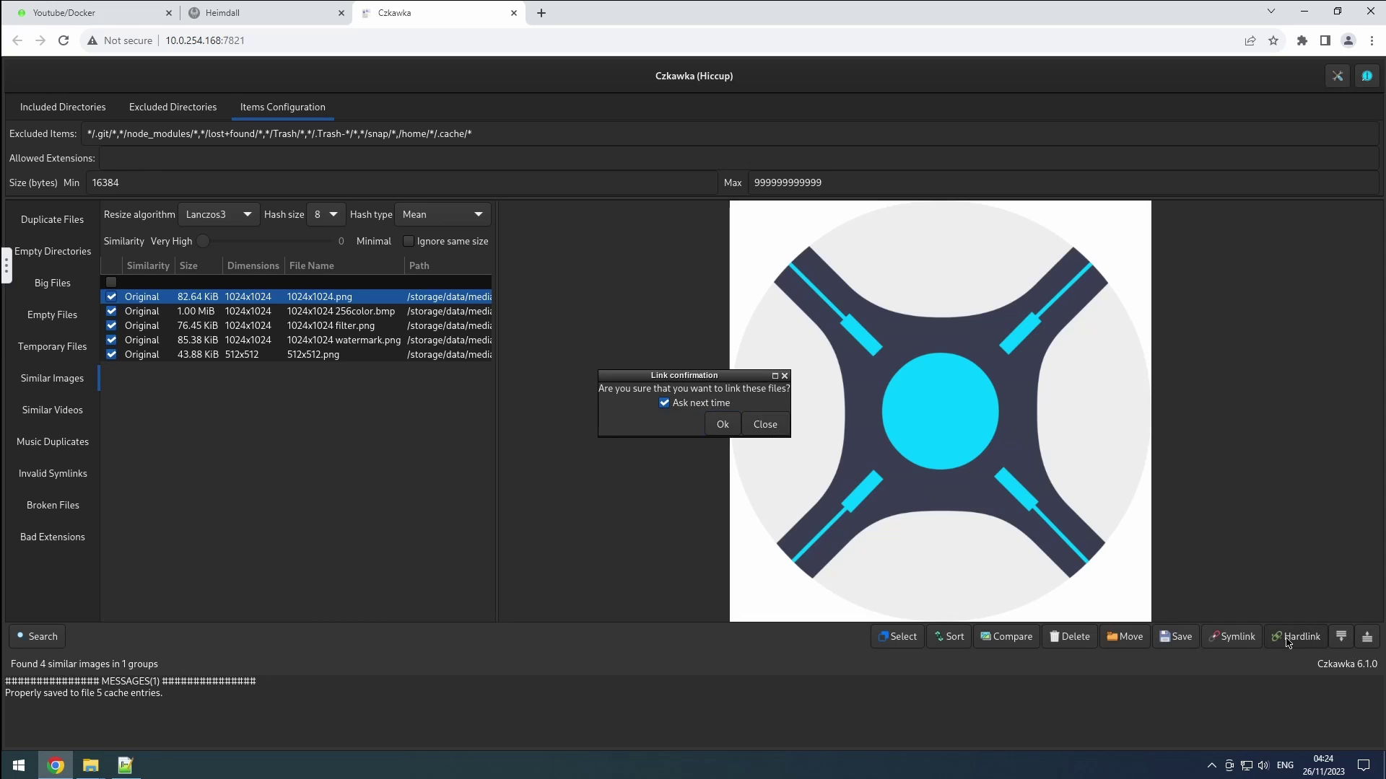
left_click(721, 426)
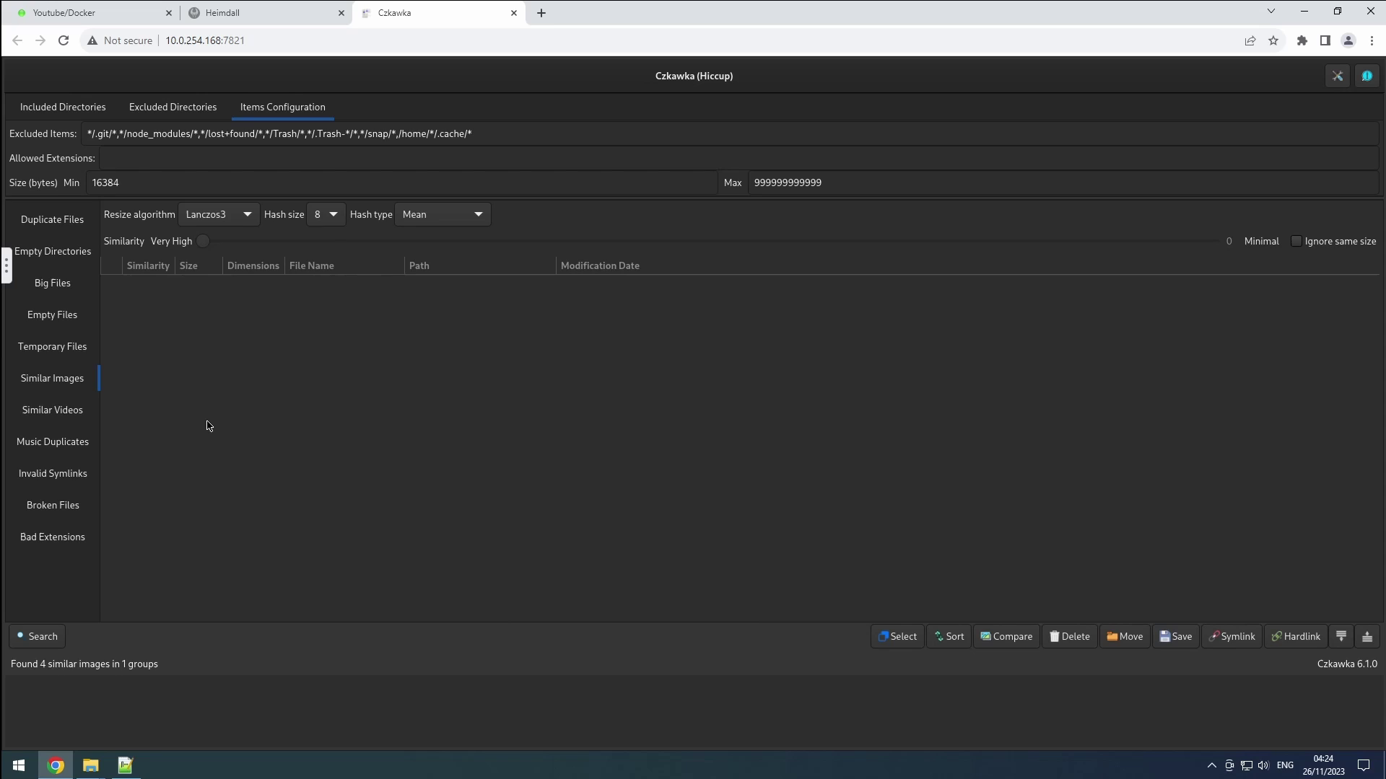
Step: Run a Similar Videos scan
left_click(53, 409)
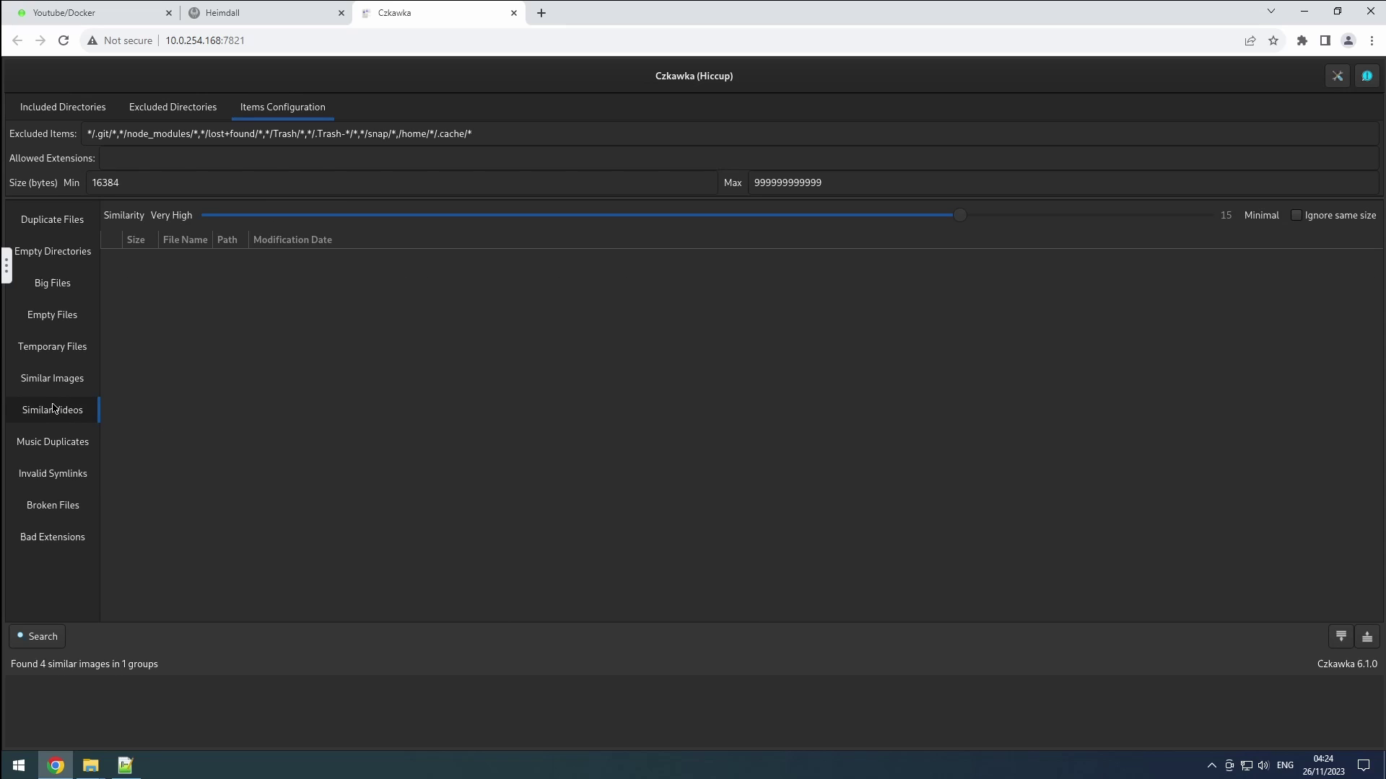
left_click(56, 446)
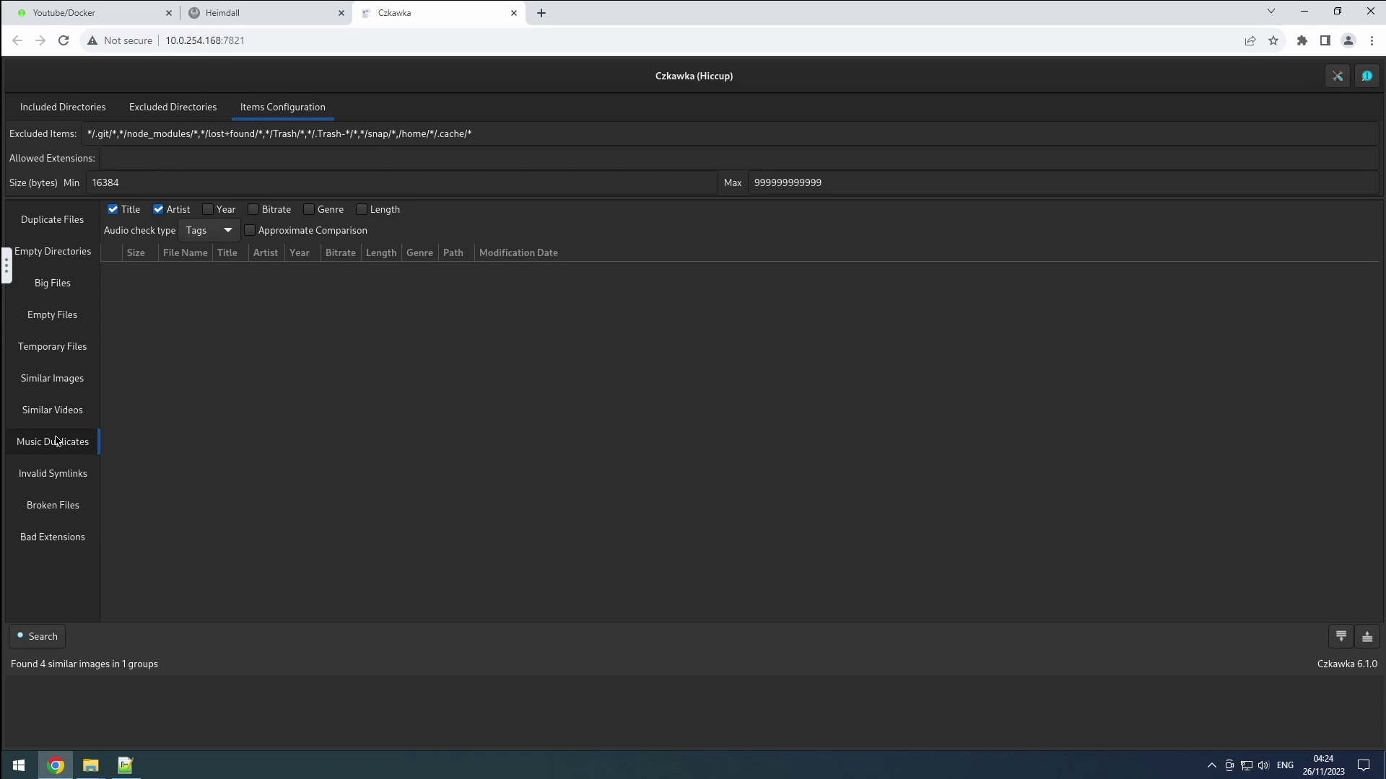
left_click(57, 412)
left_click(57, 641)
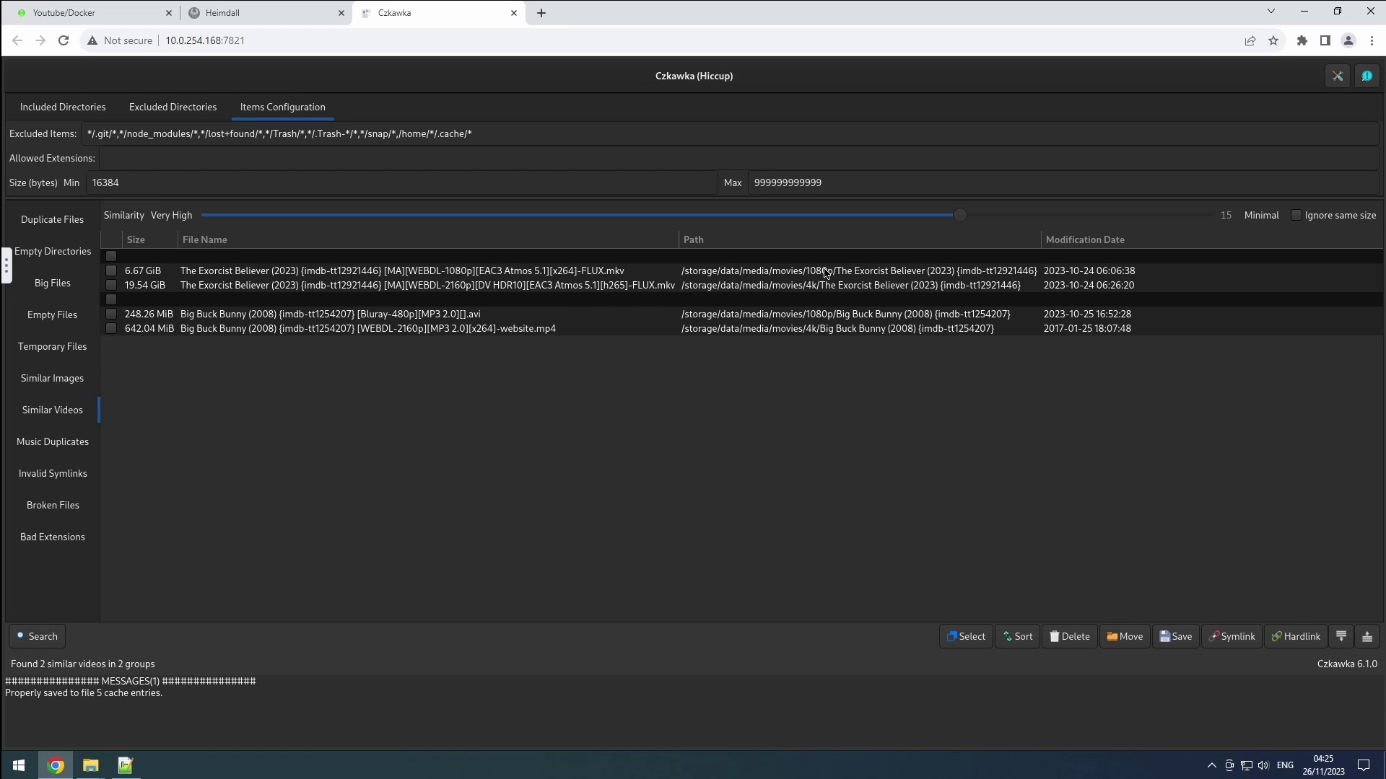
Step: Inspect the Exorcist Believer and both Big Buck Bunny matches, then open Broken Files
left_click(816, 288)
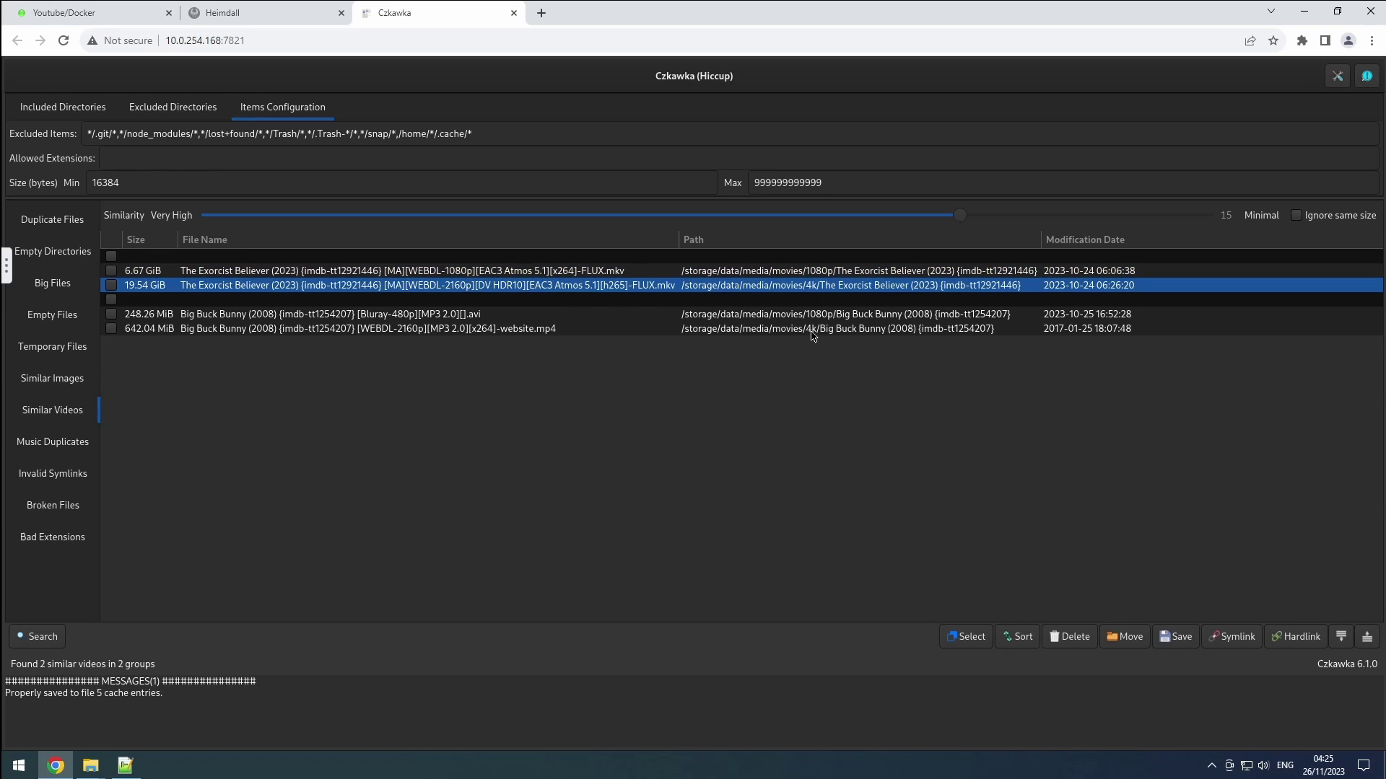
left_click(814, 315)
left_click(811, 330)
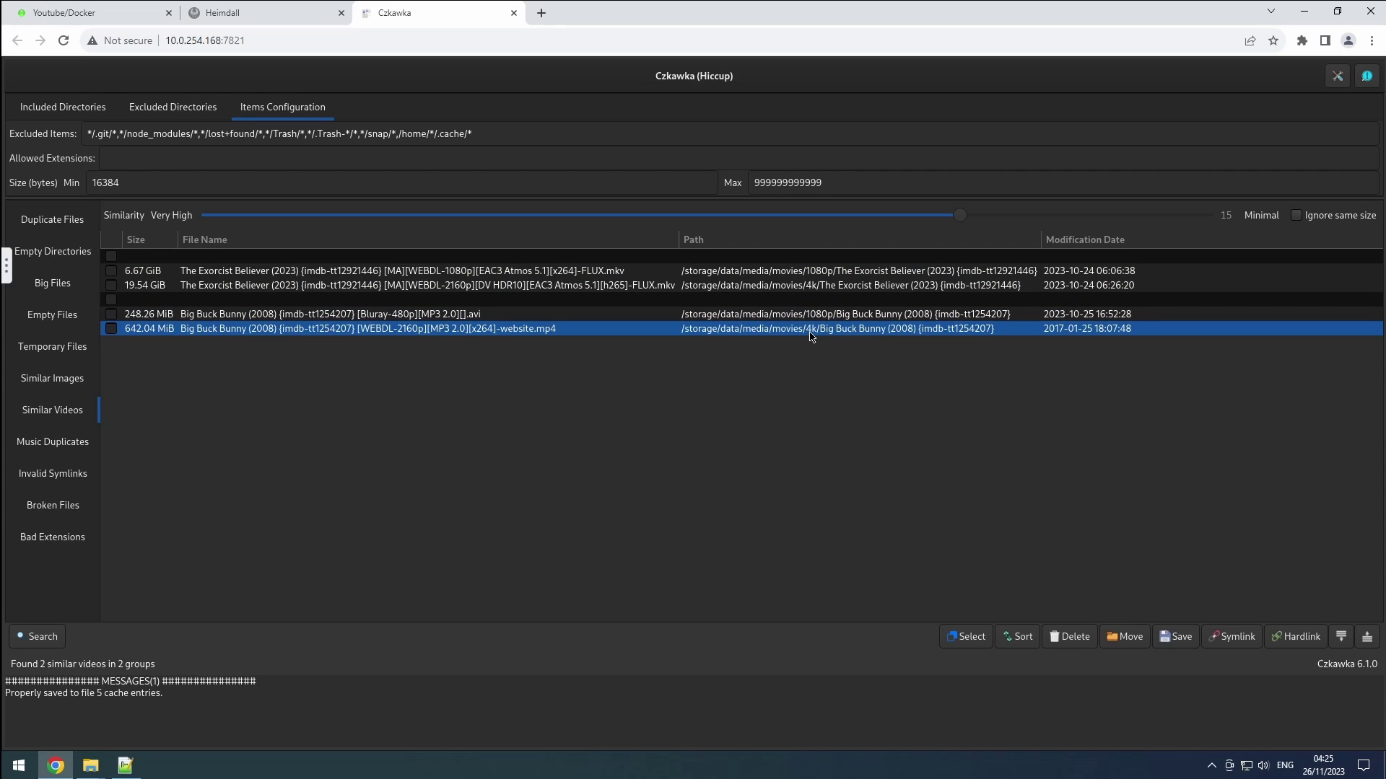
left_click(62, 509)
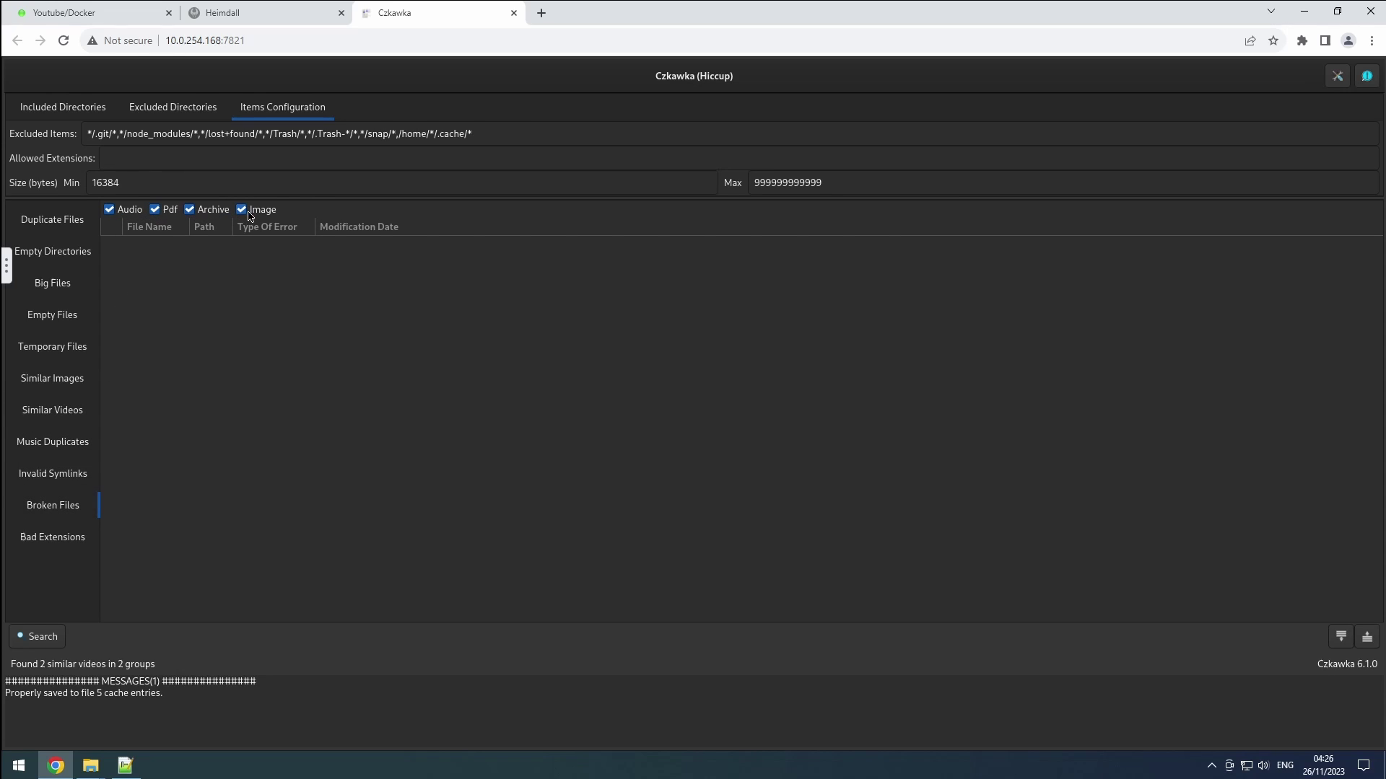
Step: Run the Bad Extensions scan and inspect the 1080p Exorcist Believer mkv result
left_click(63, 538)
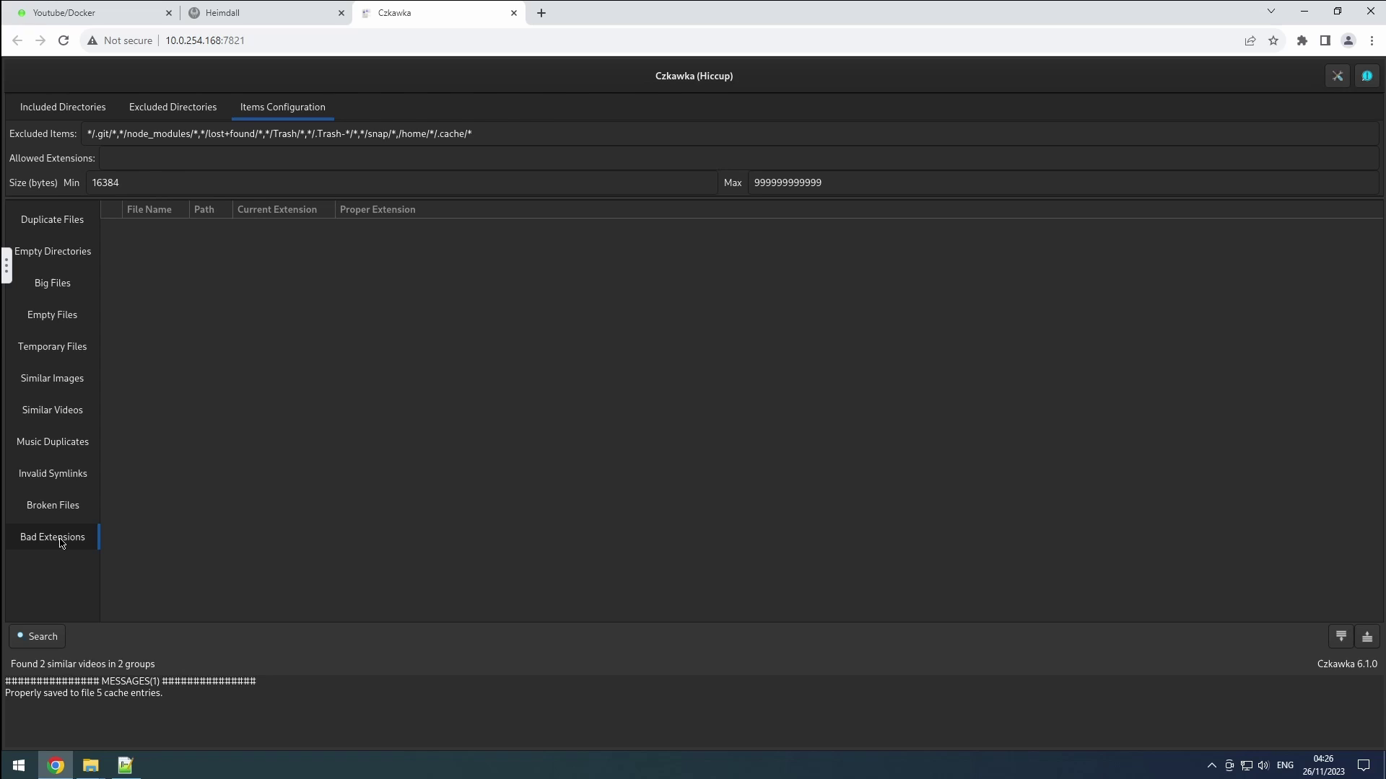
left_click(48, 642)
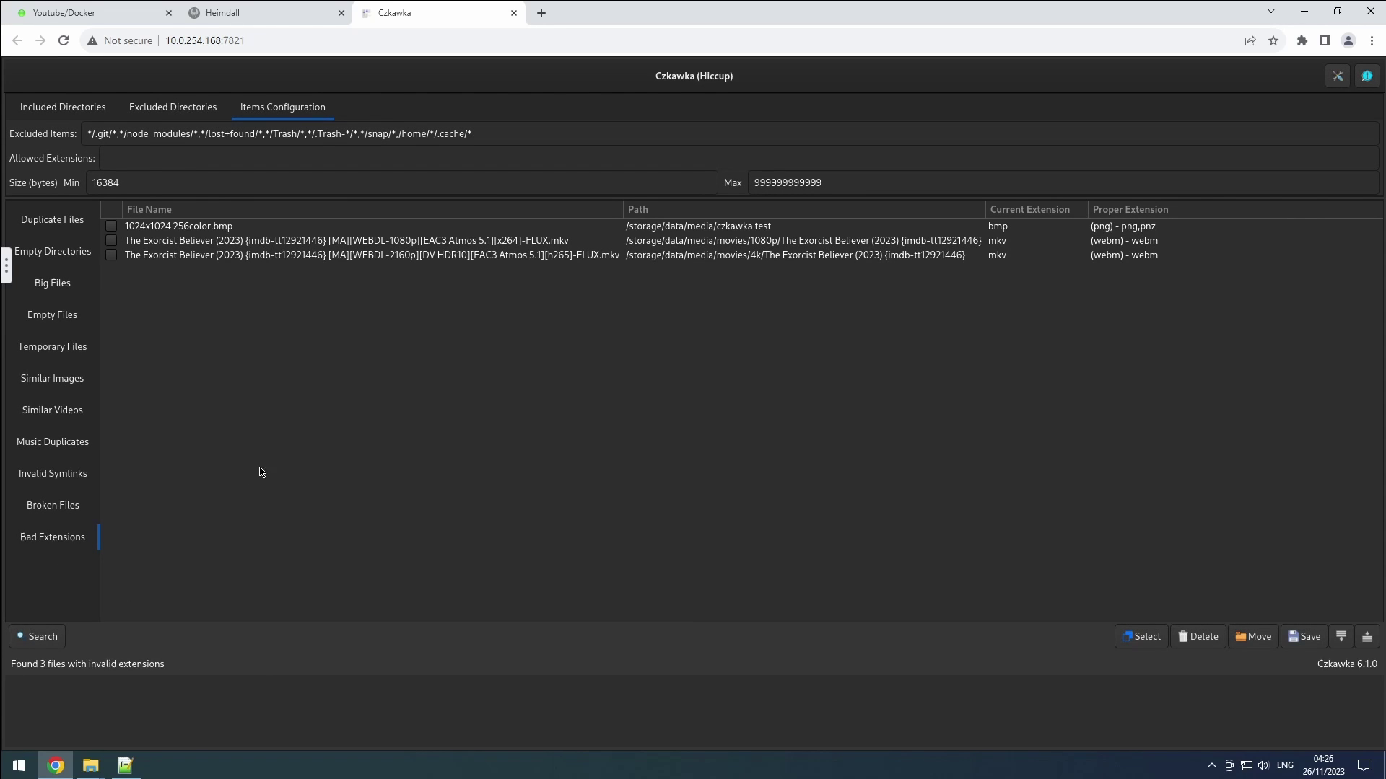
left_click(998, 246)
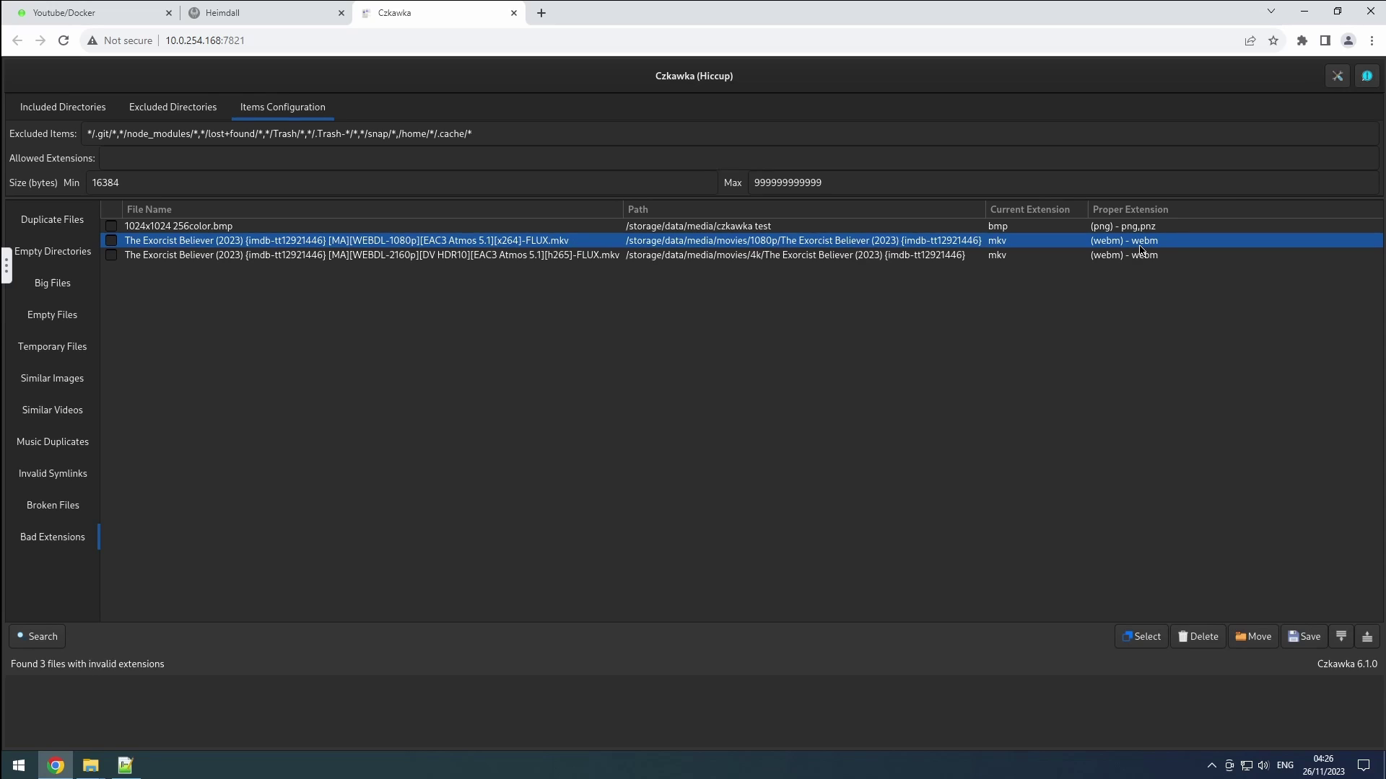